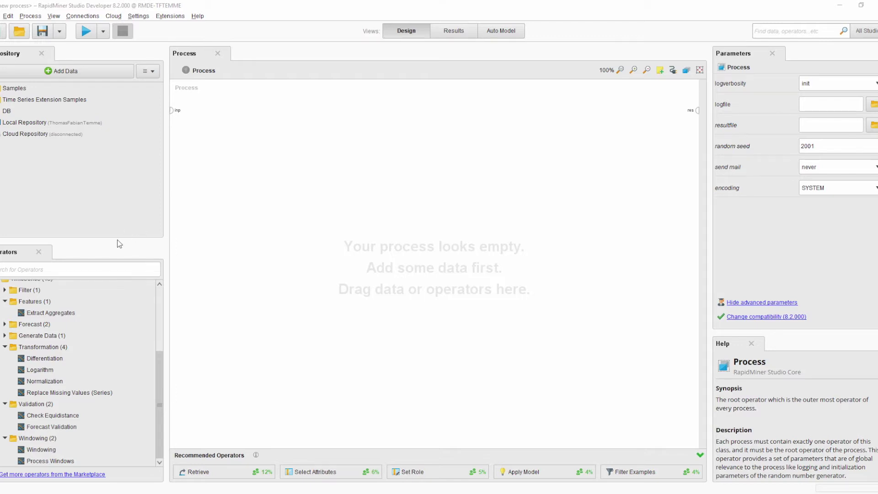
- Expand the Timeseries operator group and its Features subgroup in the Operators panel
scroll(49, 313, up, 1)
click(39, 292)
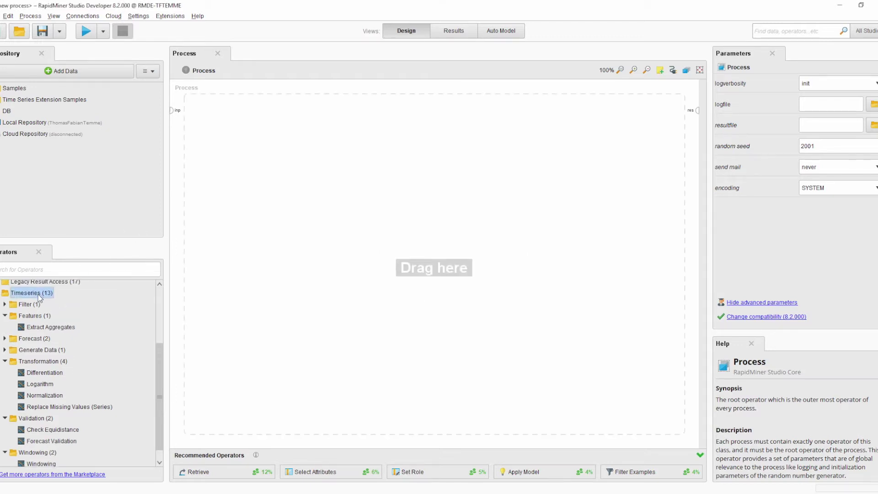
scroll(53, 308, up, 2)
scroll(56, 322, down, 1)
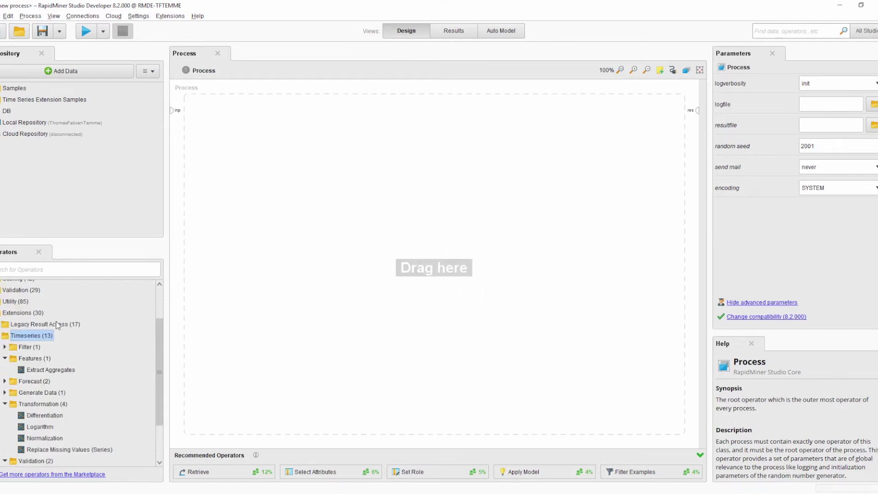
scroll(57, 326, down, 1)
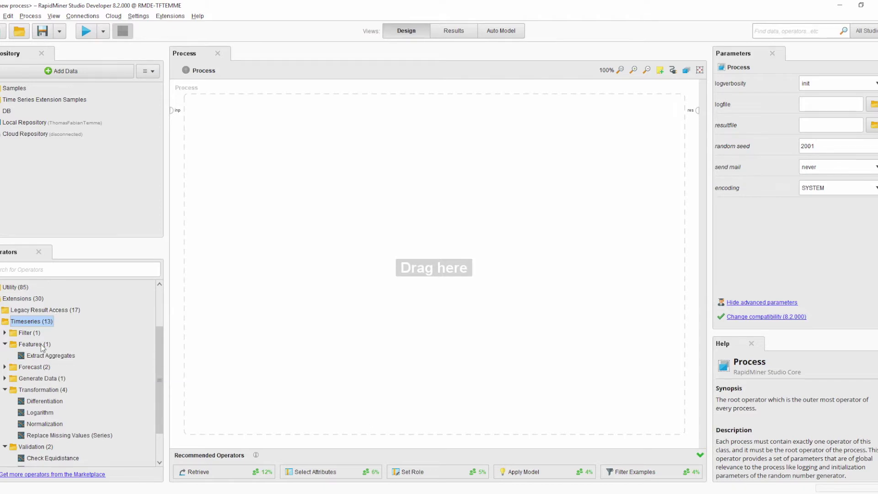
scroll(53, 328, down, 2)
click(38, 317)
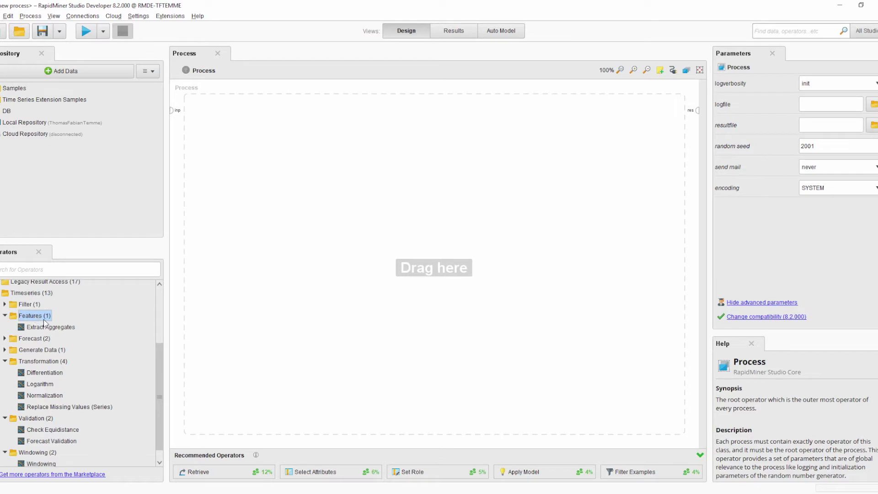
- Read Help for Extract Aggregates, Replace Missing Values, Forecast Validation, Windowing, Process Windows; expand the samples repository
click(38, 327)
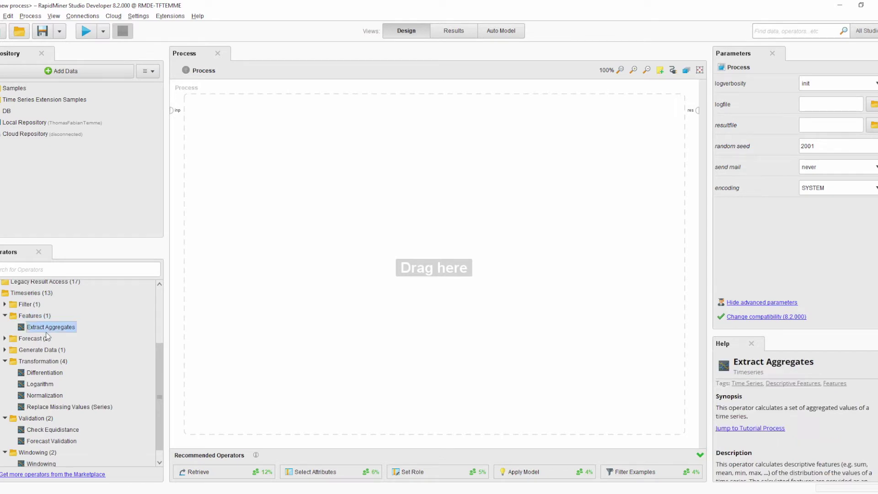
scroll(48, 333, down, 1)
click(33, 394)
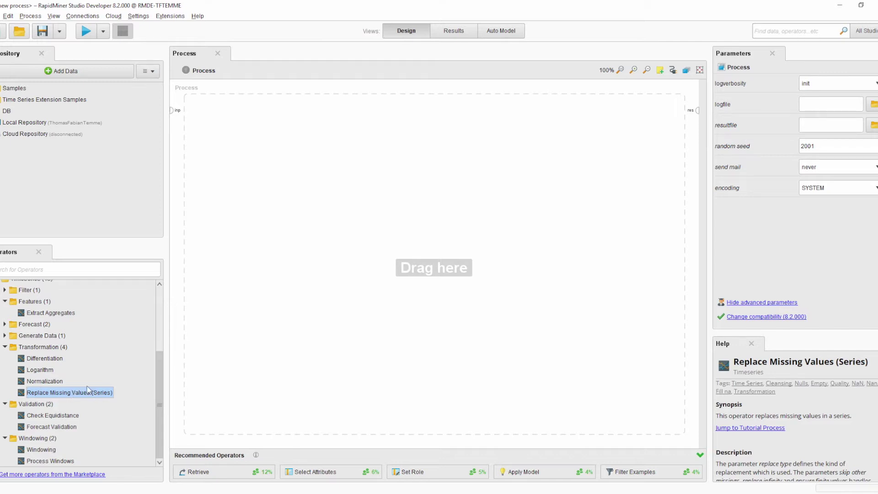
click(37, 429)
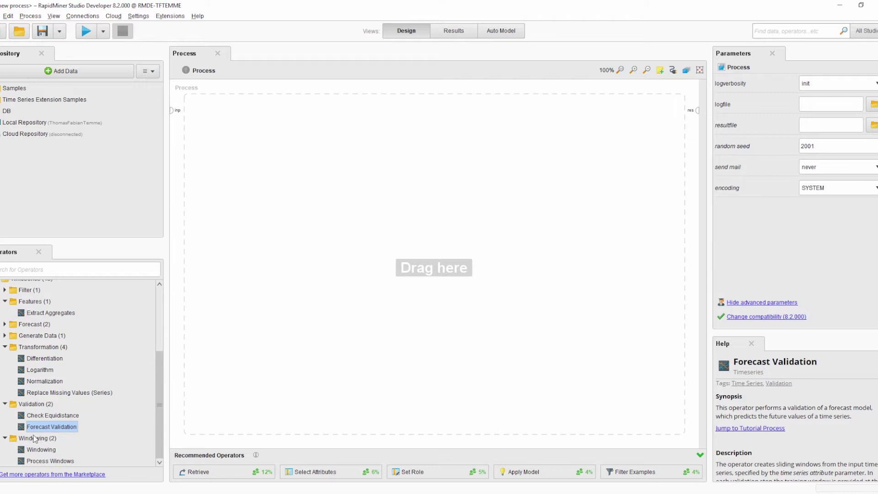
click(42, 451)
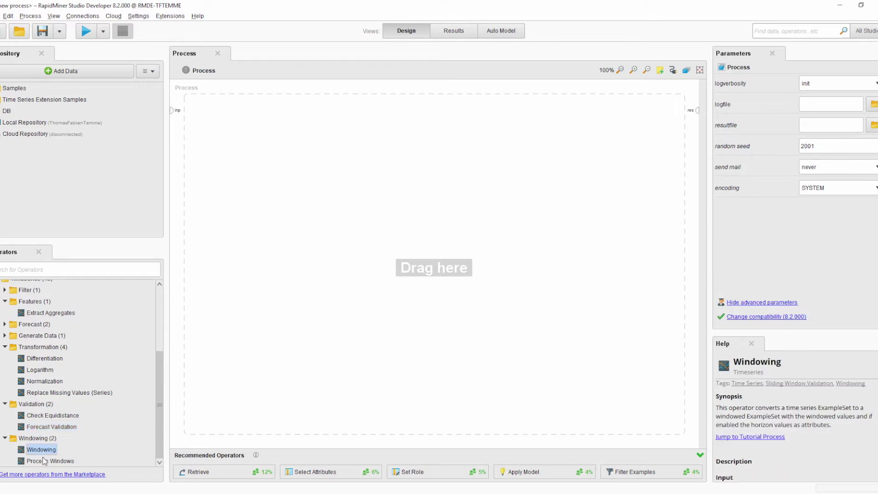
click(46, 461)
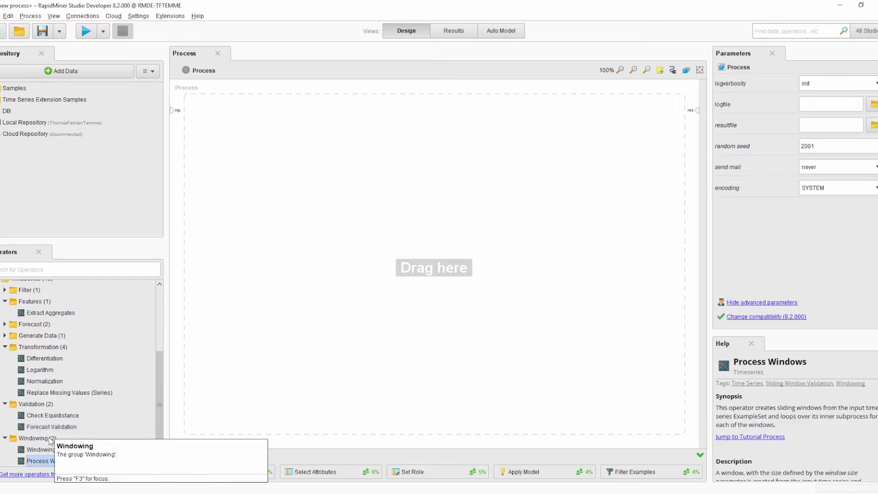
drag(70, 348, 53, 251)
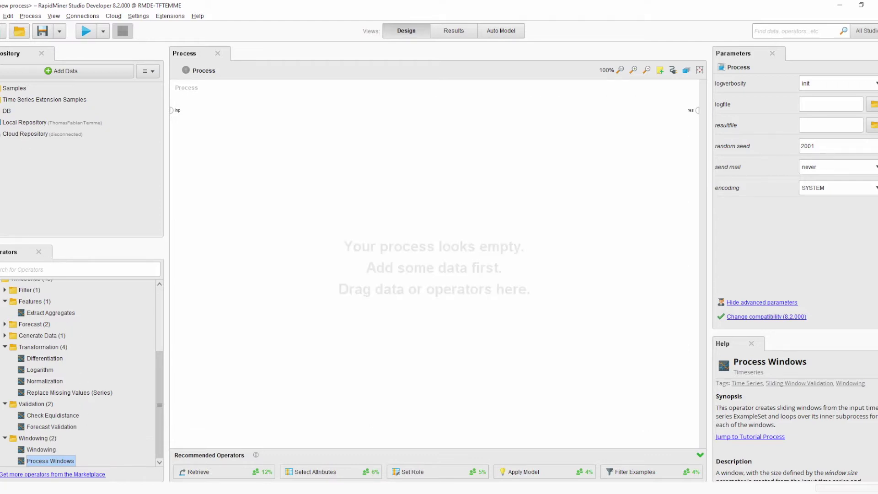
double_click(39, 100)
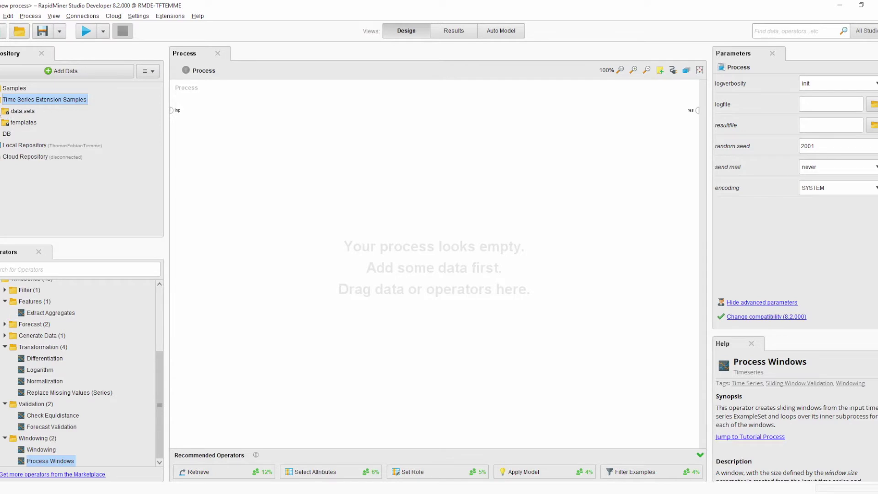
- Expand the sample data sets folder and preview the Prices of Gas Station dataset
double_click(6, 112)
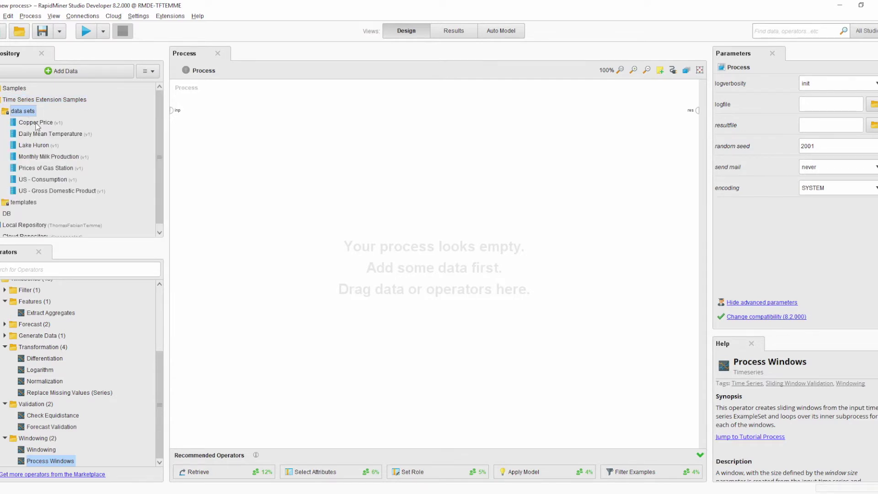
mouse_move(36, 195)
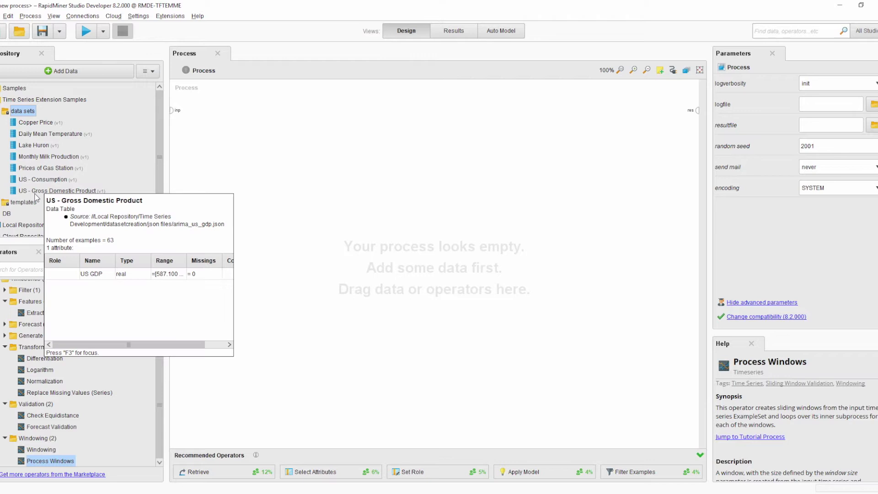
click(30, 169)
mouse_move(31, 171)
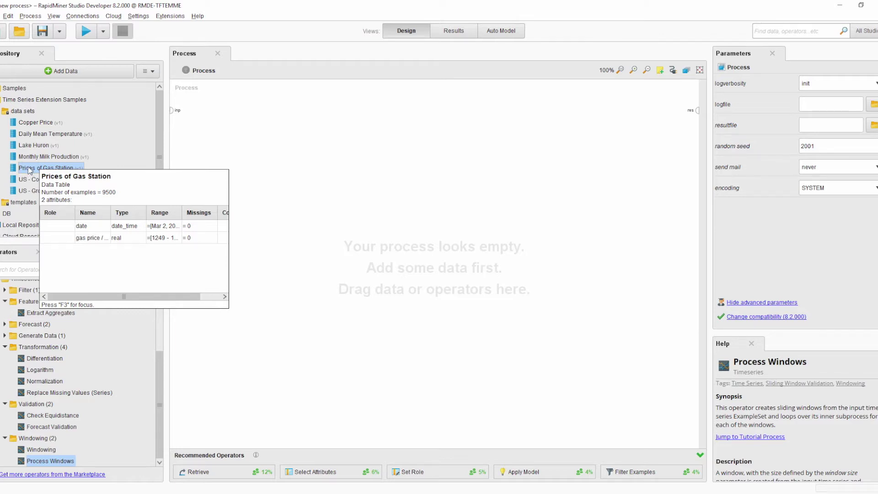
mouse_move(59, 153)
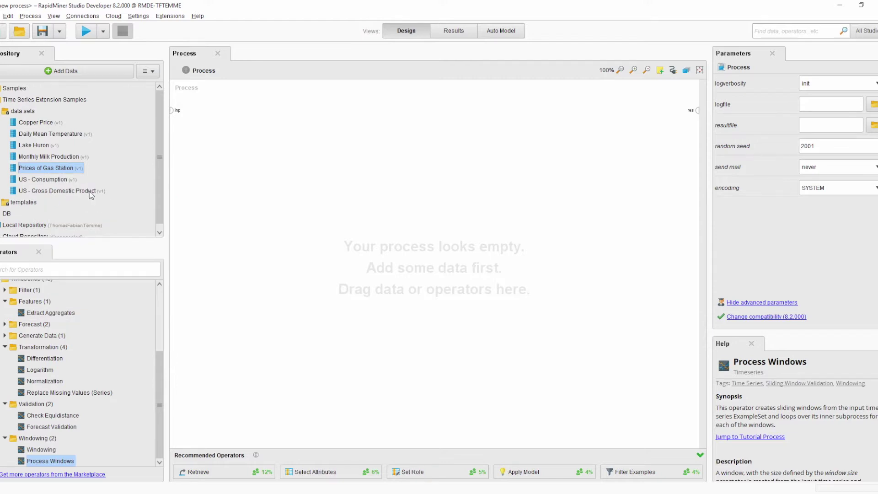
- Expand the templates folder and browse the Gas Prices and Lake Huron ARIMA templates
double_click(6, 205)
scroll(20, 170, down, 2)
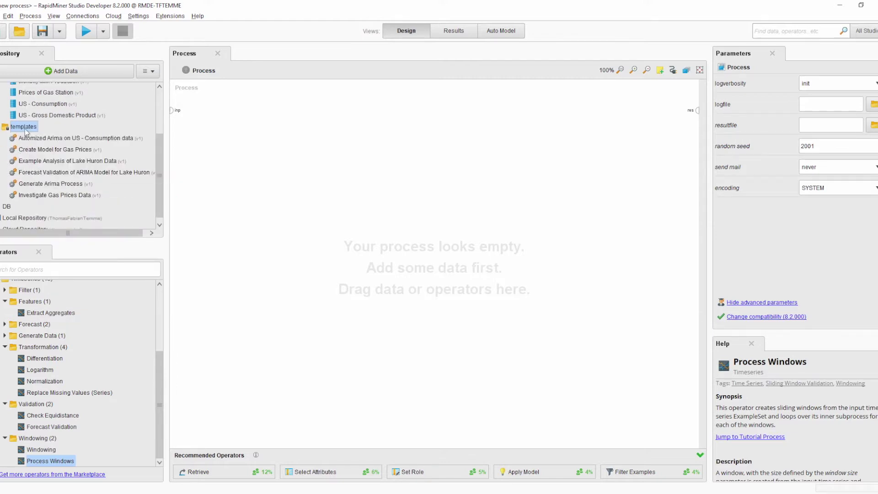
click(40, 151)
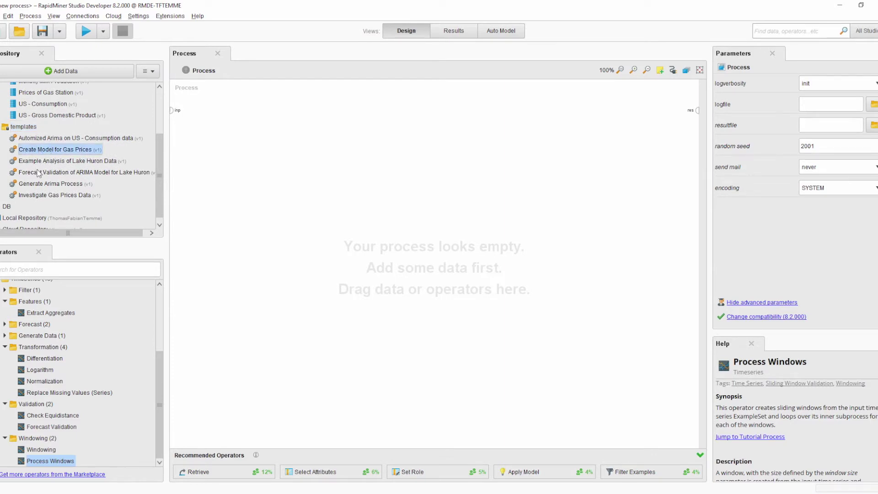
click(38, 173)
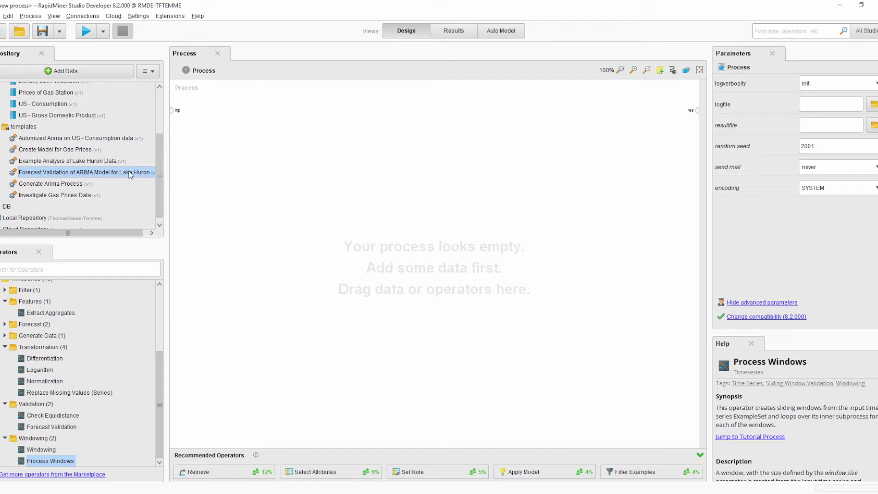
click(53, 197)
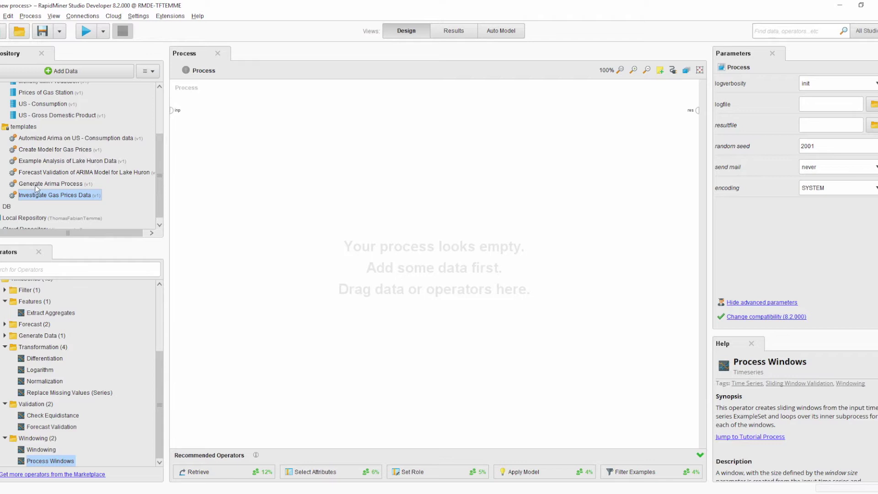
click(42, 152)
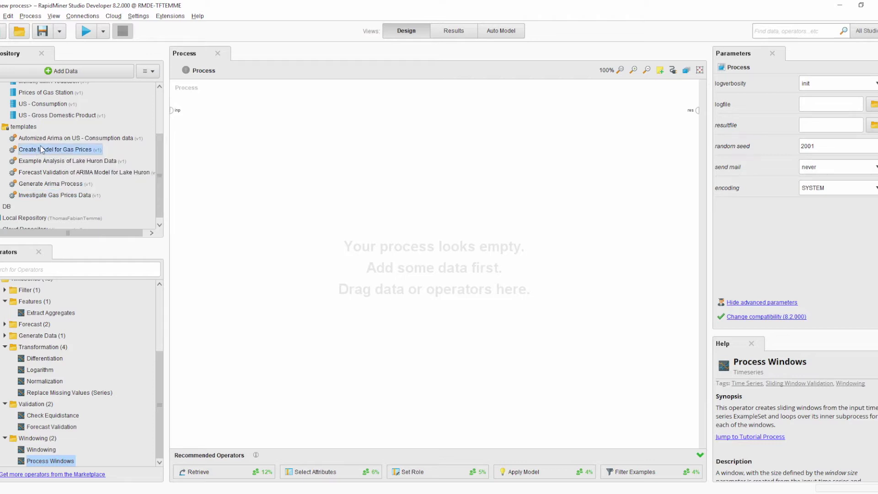
- Open Create Model for Gas Prices, add a breakpoint after Filter Example Range, and run it
double_click(42, 150)
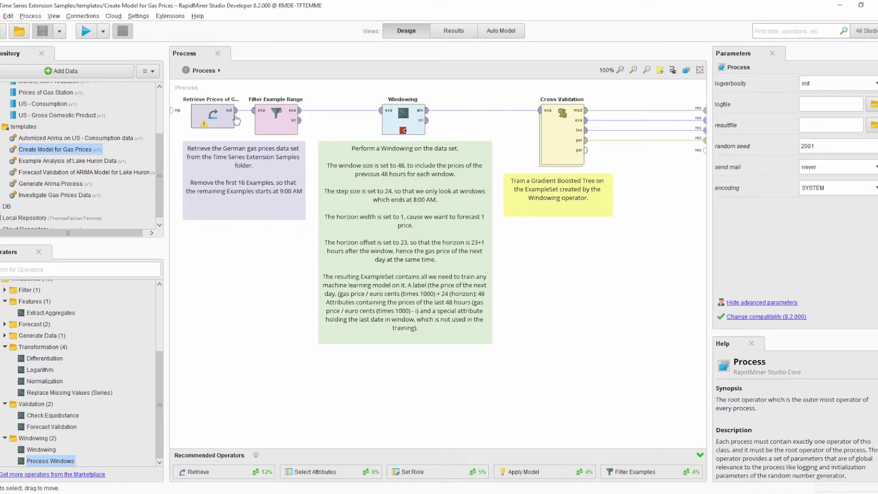
click(217, 123)
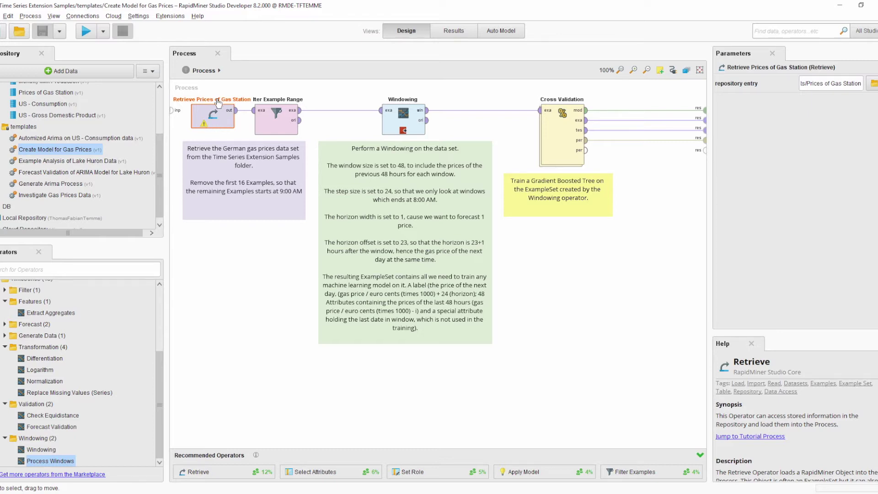
click(277, 122)
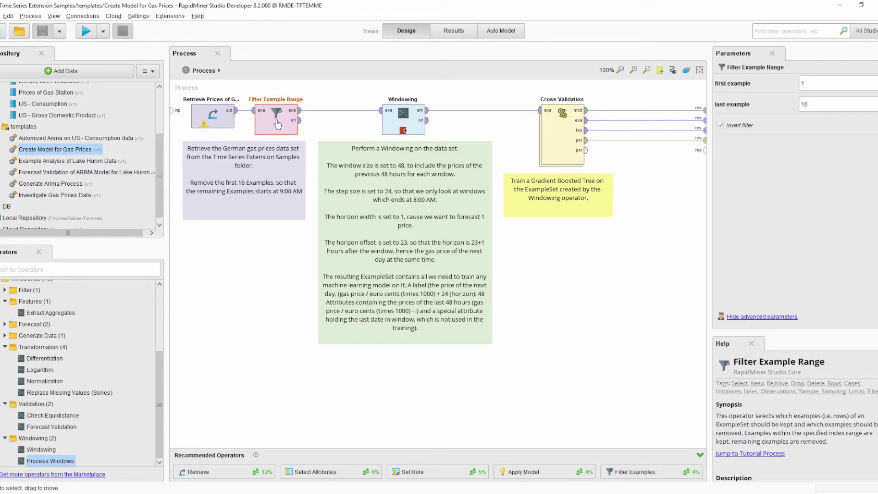
key(F7)
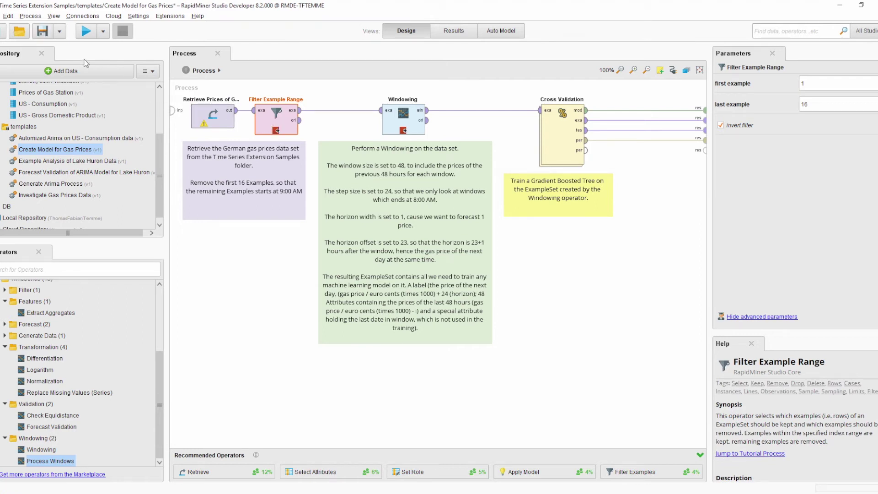
click(87, 31)
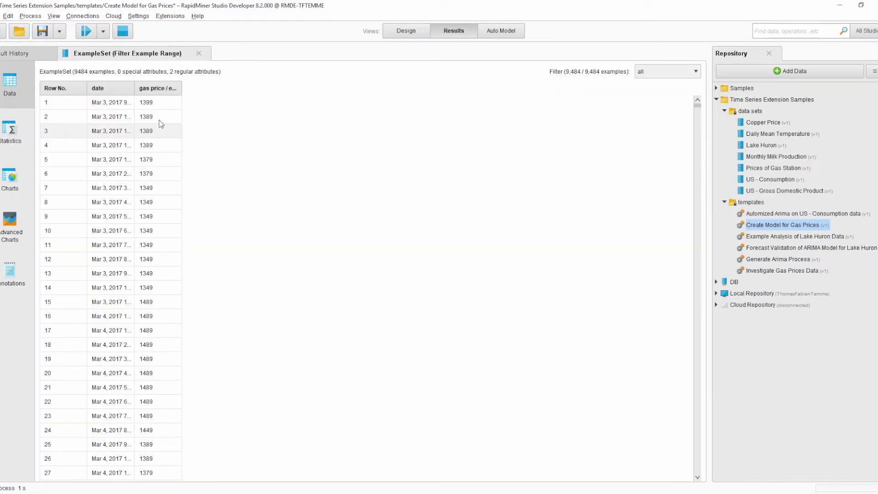
- Fit the result table's columns to their contents and scroll through the 9,484 gas-price examples
right_click(127, 103)
click(150, 146)
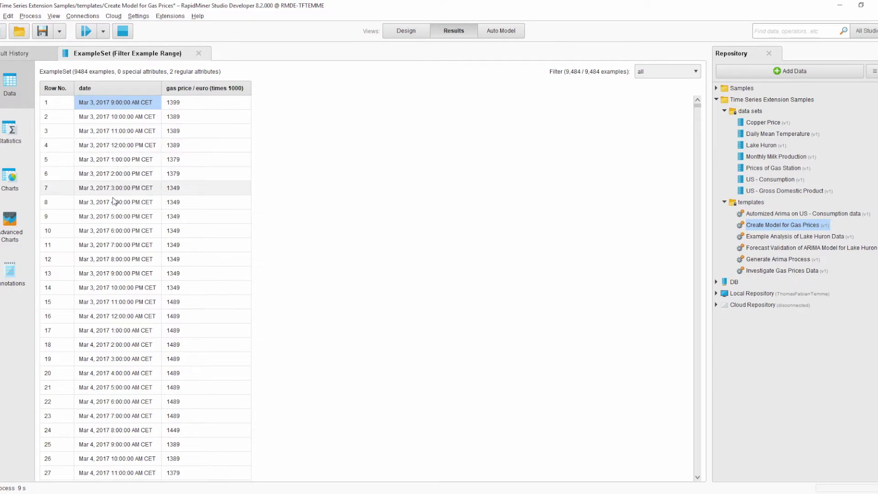
drag(700, 107, 667, 492)
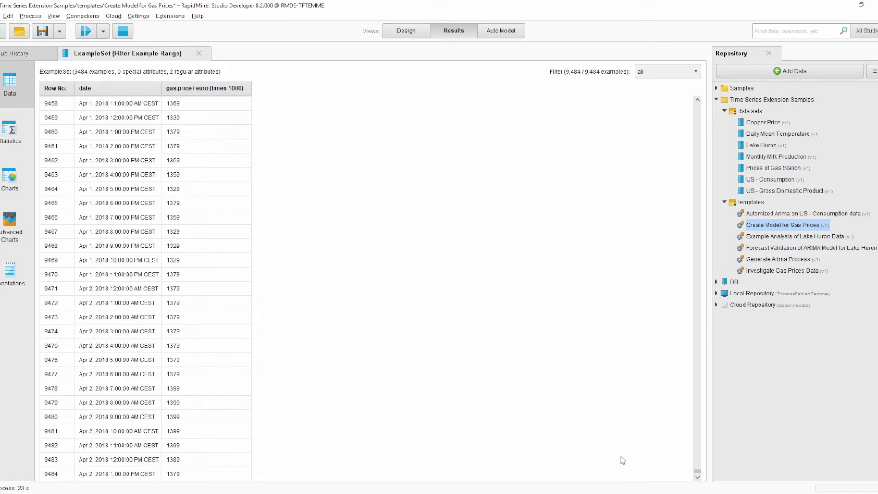
drag(698, 471, 699, 433)
drag(706, 384, 707, 69)
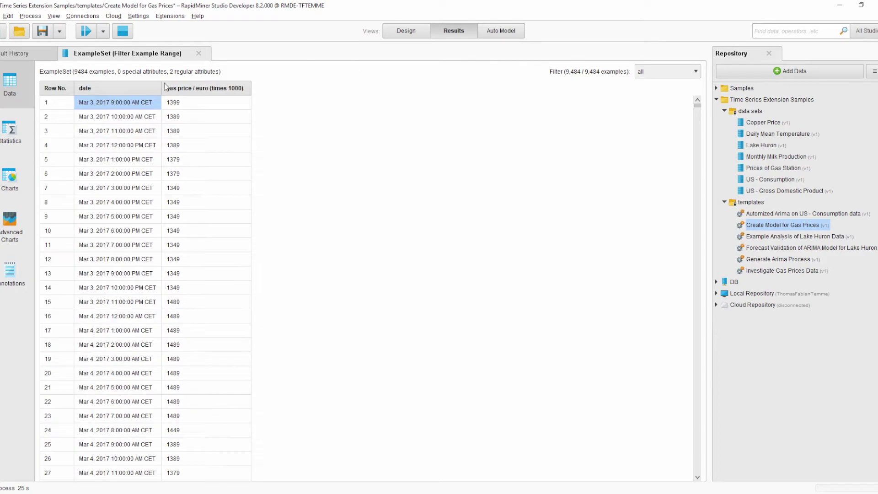
- Chart the gas price / euro series, zoom into early-to-mid June and back out, then return to Design
click(27, 168)
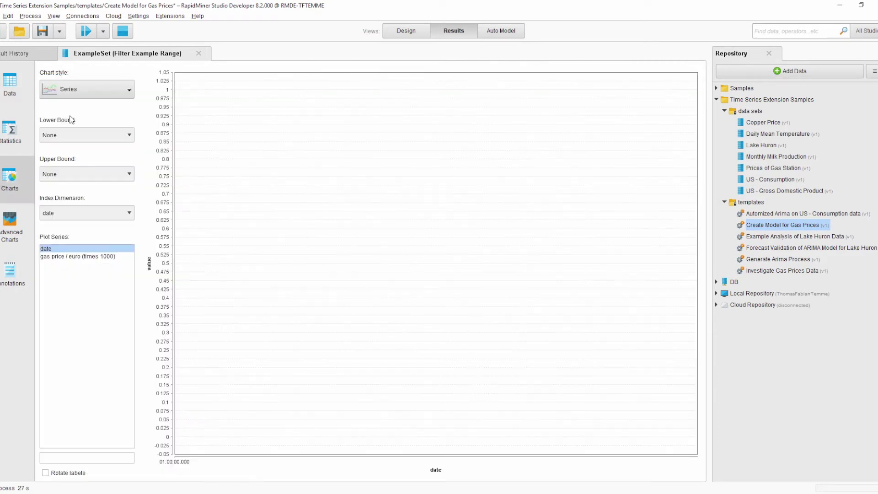
click(89, 256)
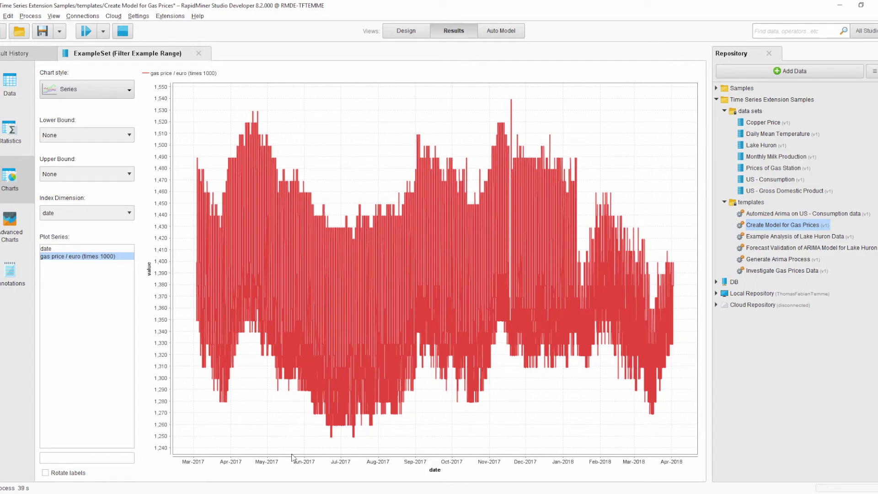
drag(308, 110, 327, 445)
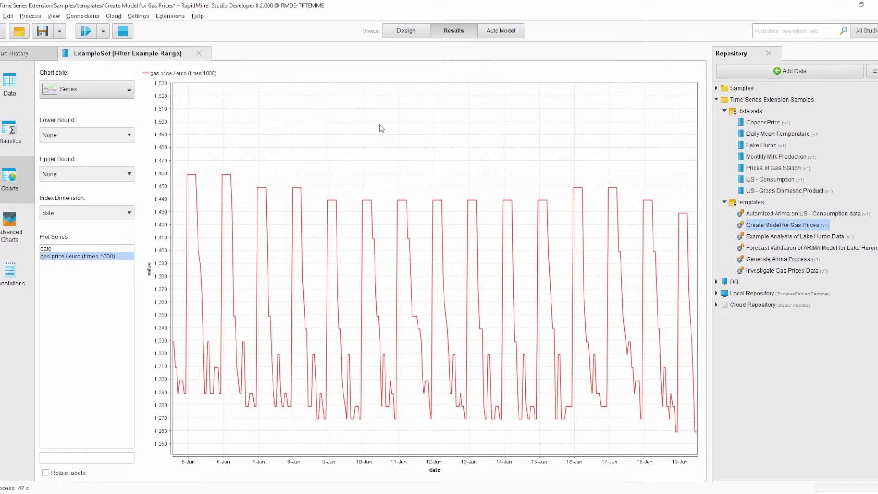
drag(381, 128, 365, 172)
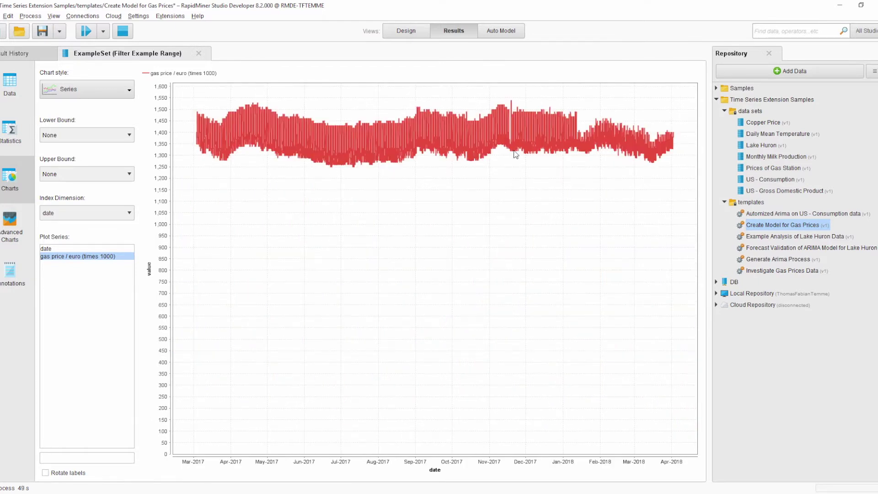
click(418, 33)
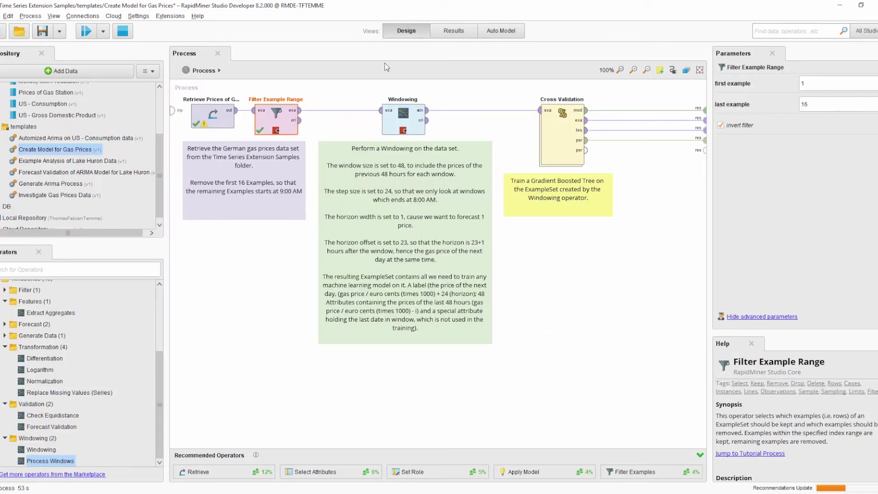
- Review Windowing's parameters (window size 48, step 24, offset 23) and run the process
click(406, 124)
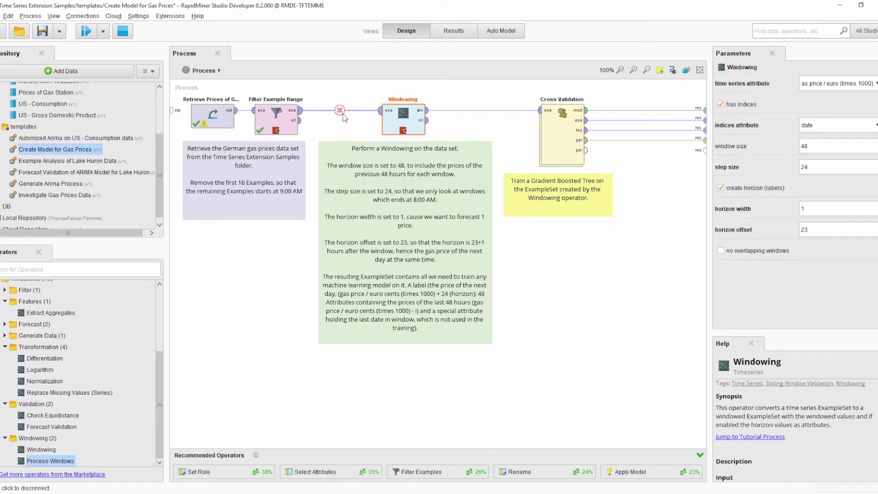
mouse_move(378, 115)
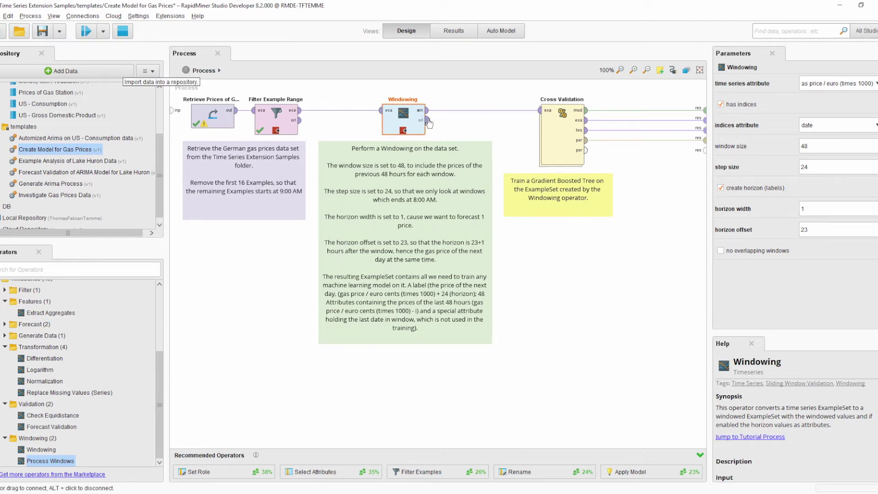
click(88, 31)
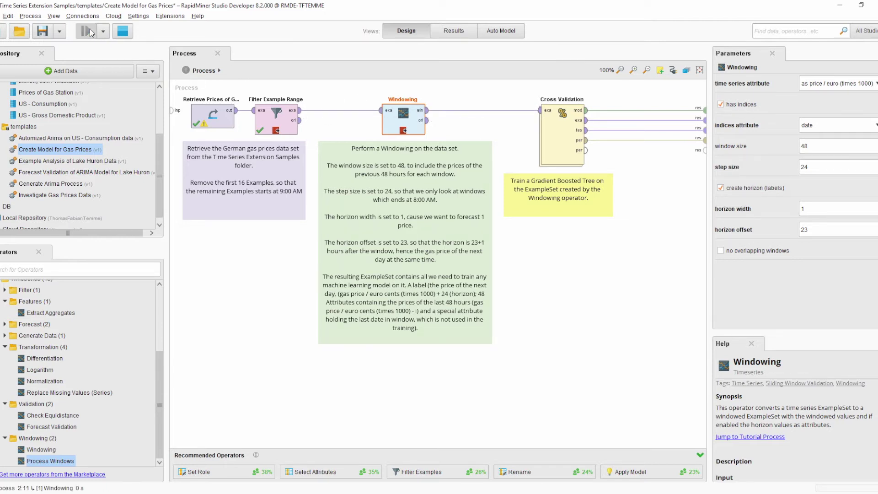
- Fit the windowed table's columns to their headers, scroll across, check Statistics, then return to Design
right_click(264, 106)
click(293, 154)
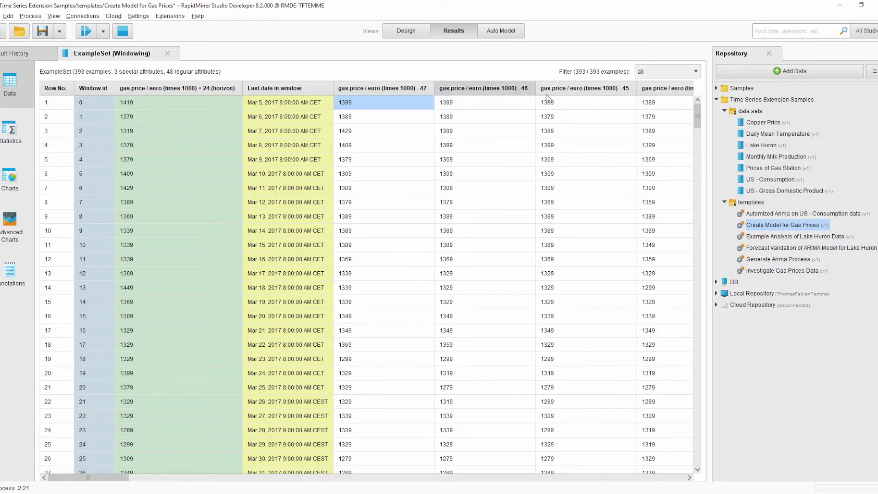
drag(118, 478, 677, 477)
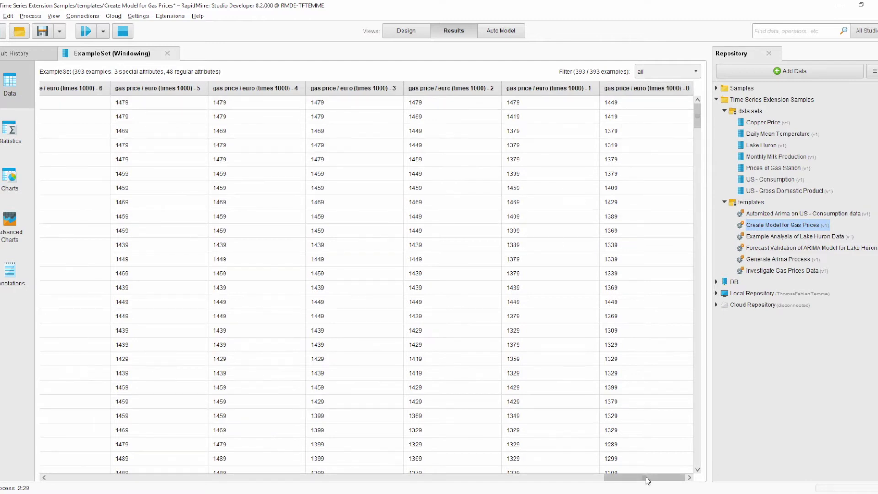
drag(645, 476, 522, 478)
scroll(446, 440, left, 15)
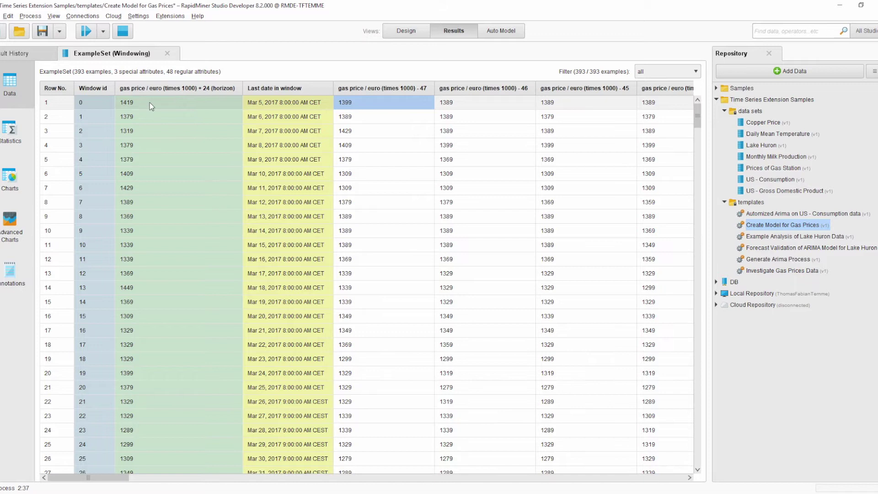
click(10, 138)
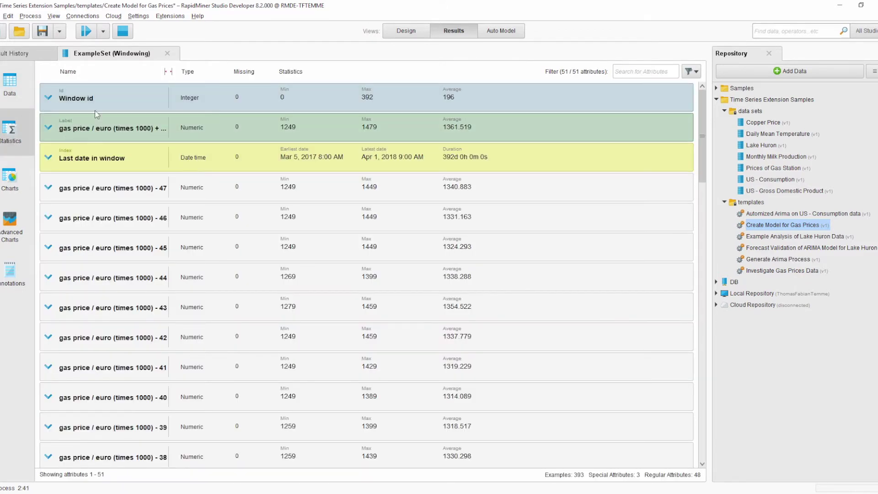
click(12, 87)
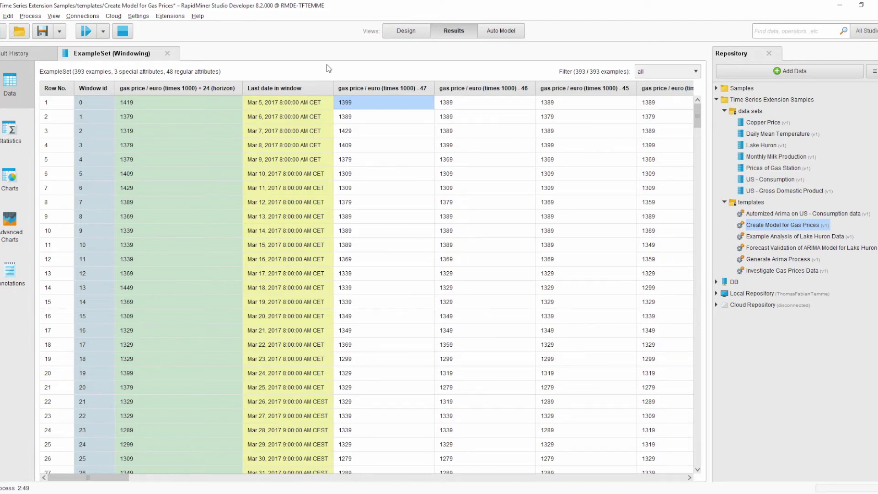
click(407, 32)
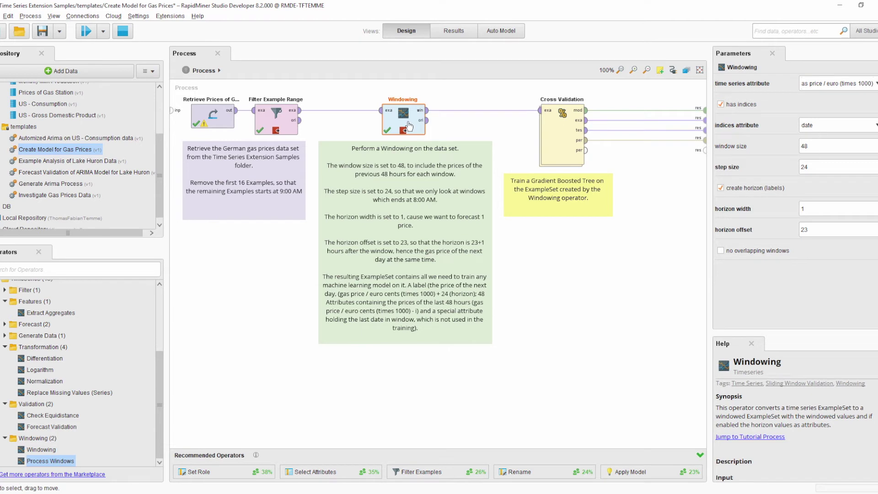
- Show the ExampleSet (Windowing) table with its +24 horizon and -47 lag columns
click(447, 33)
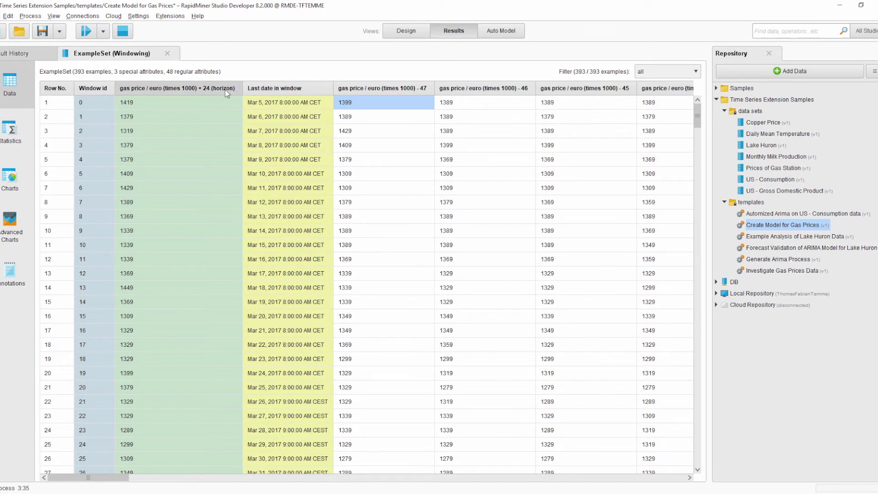
- Return to Design and show Cross Validation's settings: 10 folds, automatic sampling
click(400, 33)
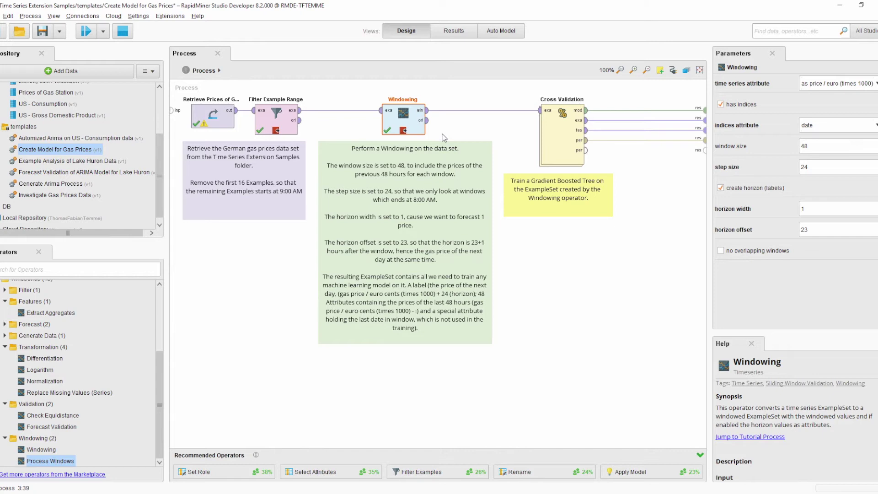
click(572, 144)
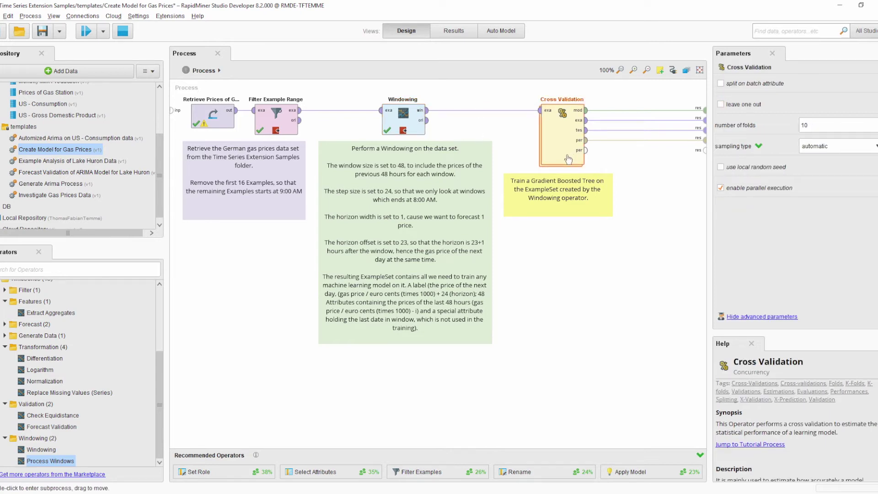
- Inspect Gradient Boosted Trees inside Cross Validation, then run the whole process from the top level
double_click(568, 157)
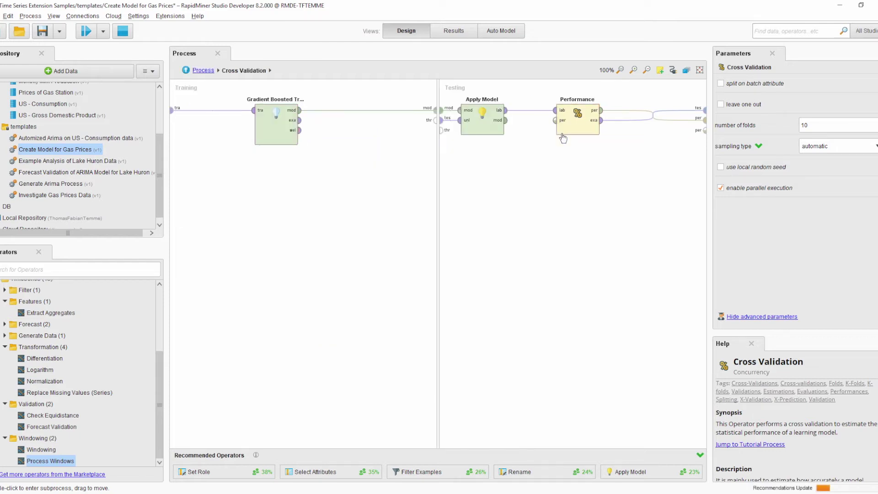
click(274, 117)
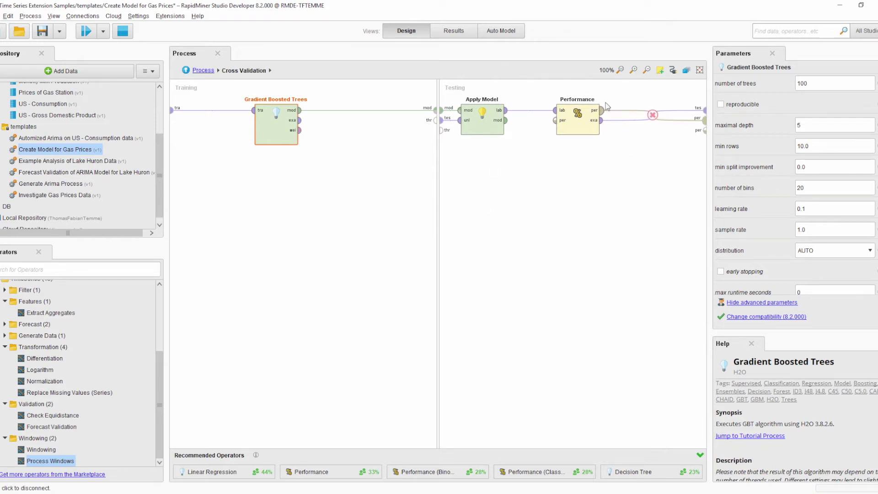
click(185, 70)
click(88, 36)
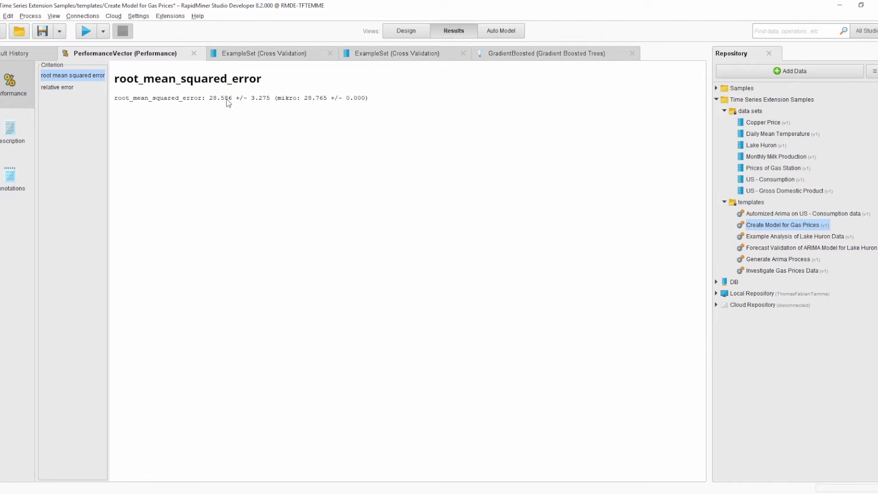
- Review the 1.64% relative error and gradient boosted trees, then reselect Windowing in Design
click(87, 86)
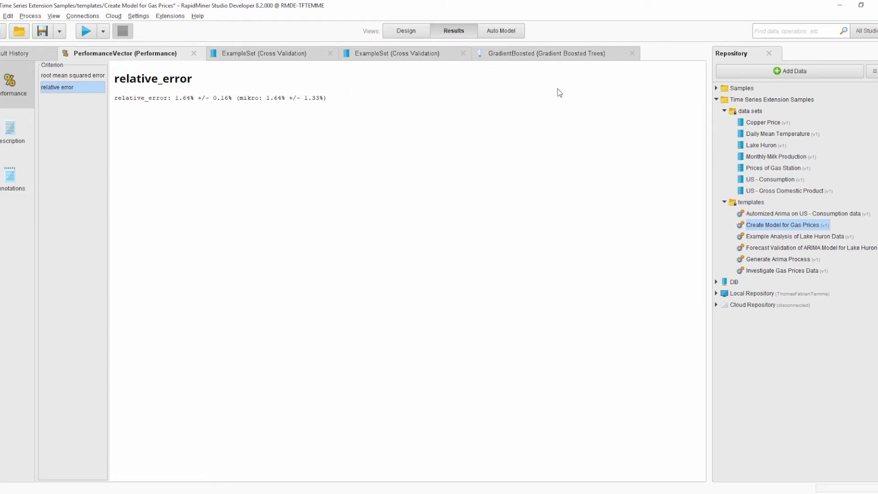
click(548, 58)
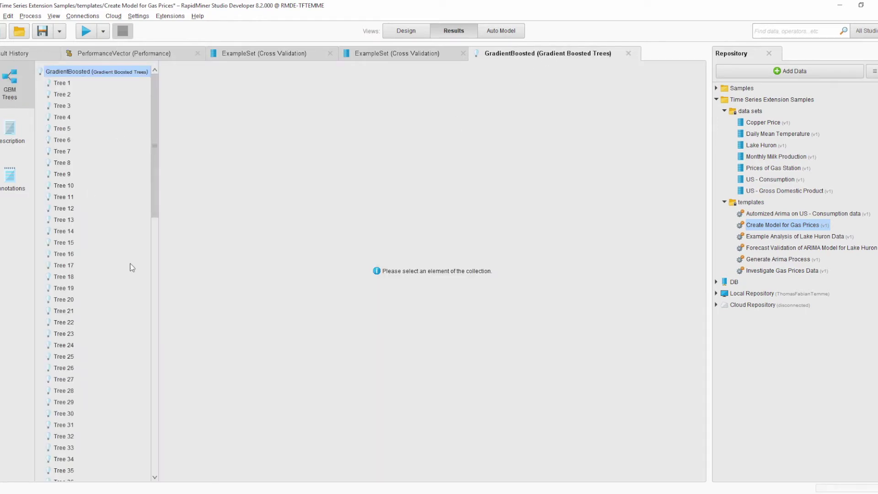
click(414, 33)
click(407, 125)
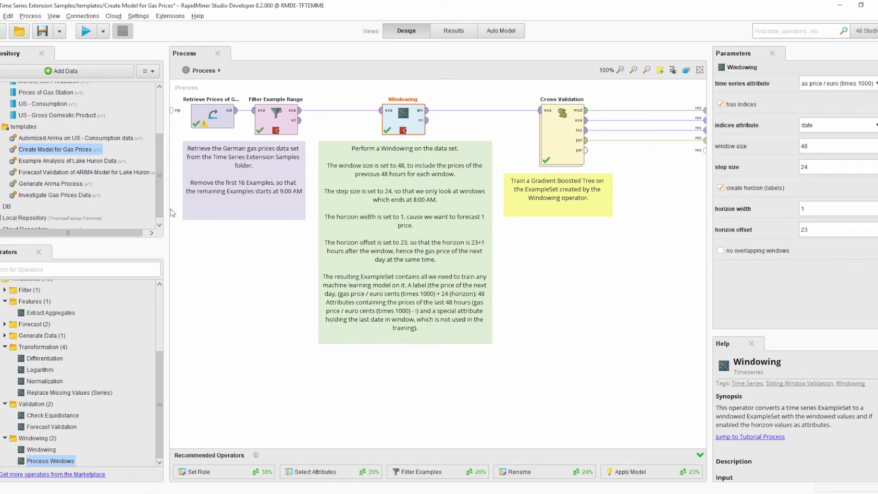
- Open Investigate Gas Prices Data without saving the previous process, and check its retrieved data set
double_click(75, 196)
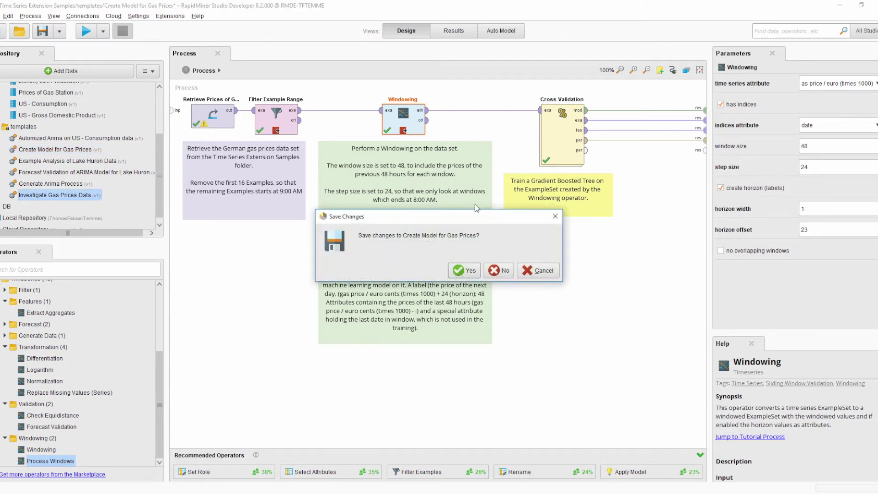
click(505, 271)
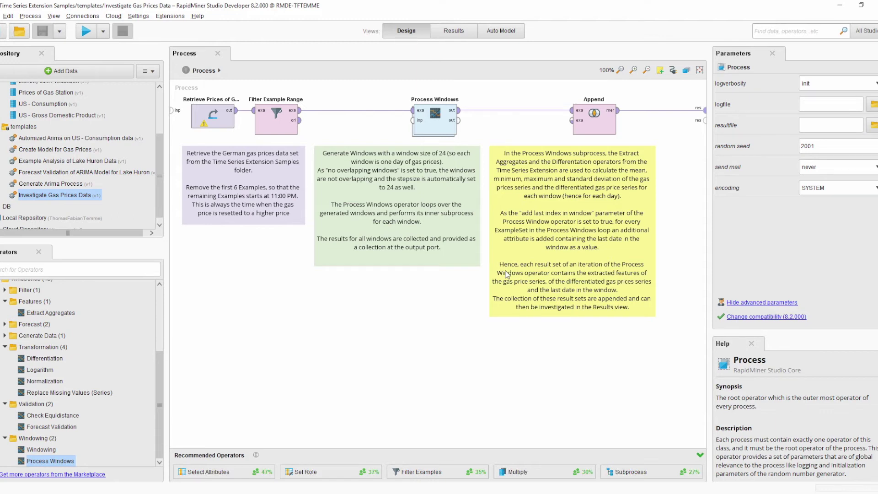
click(223, 112)
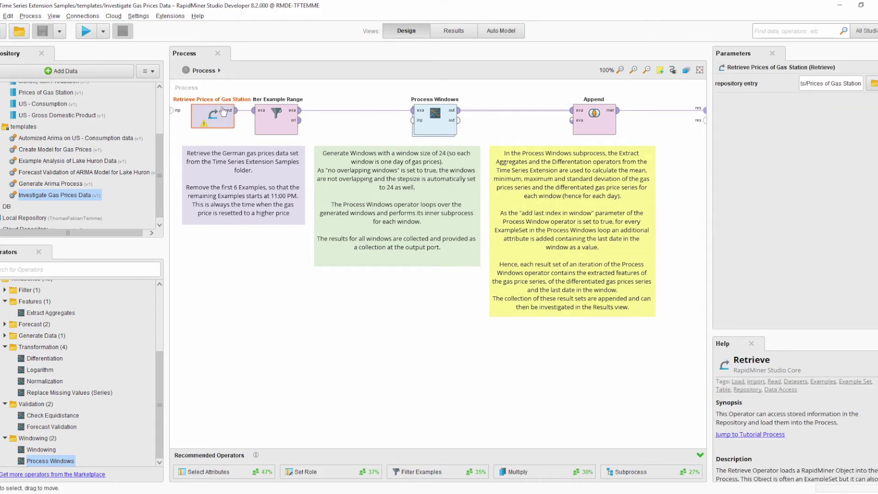
- Review Process Windows' window size of 24 and open its subprocess
click(438, 130)
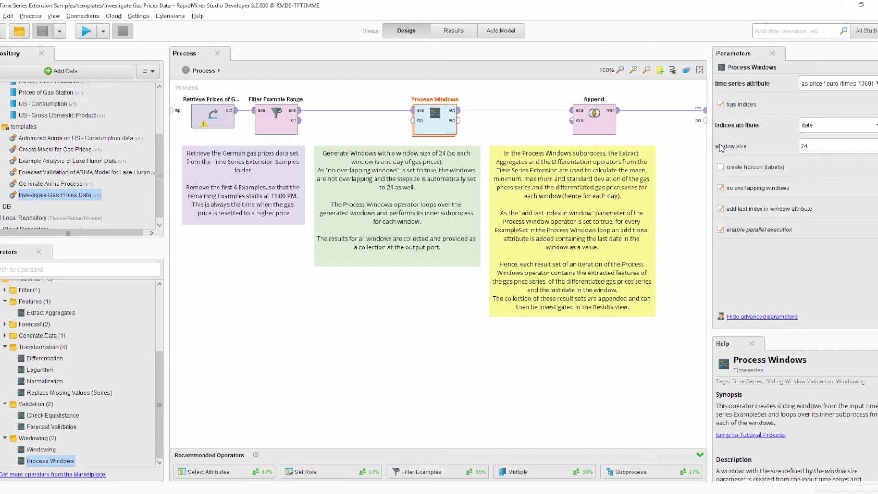
double_click(808, 146)
click(822, 146)
click(428, 124)
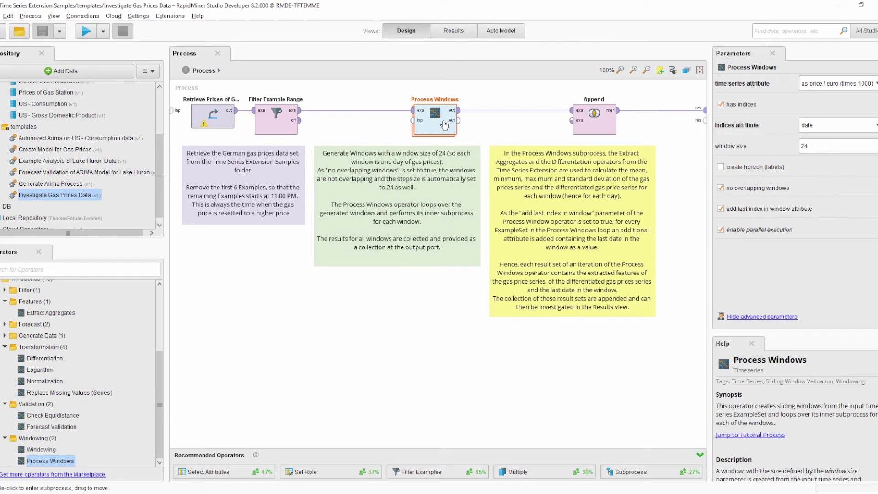
double_click(444, 124)
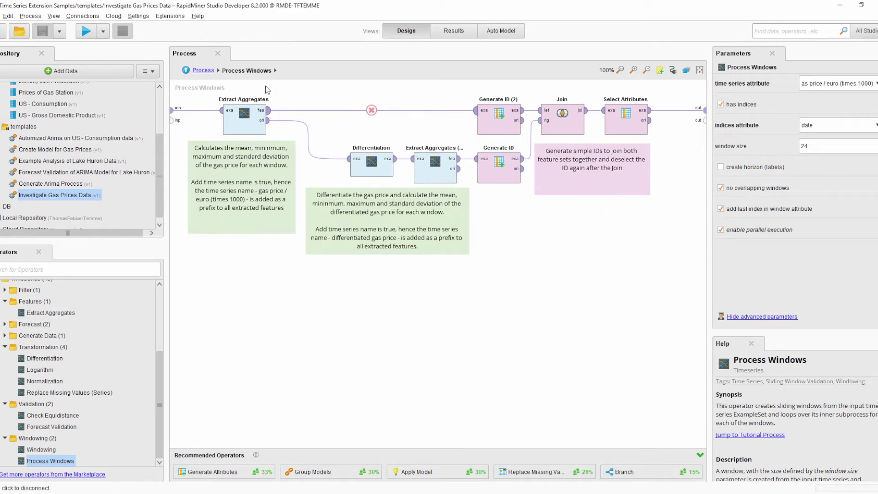
- Review Extract Aggregates, Differentiation and Extract Aggregates (2) settings, then return to the top-level process
mouse_move(175, 114)
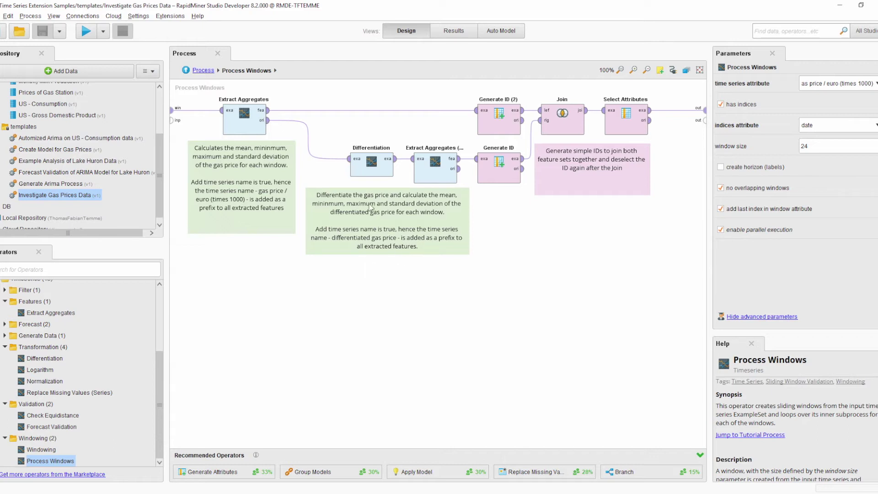
click(252, 131)
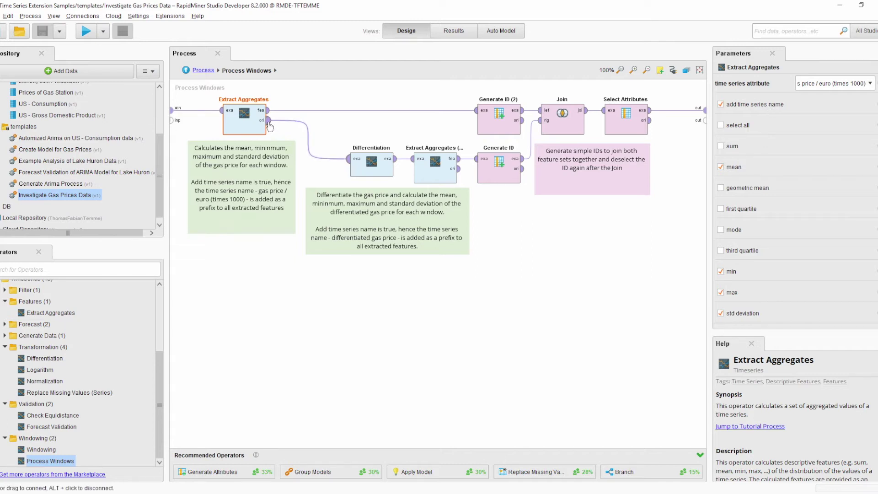
mouse_move(269, 126)
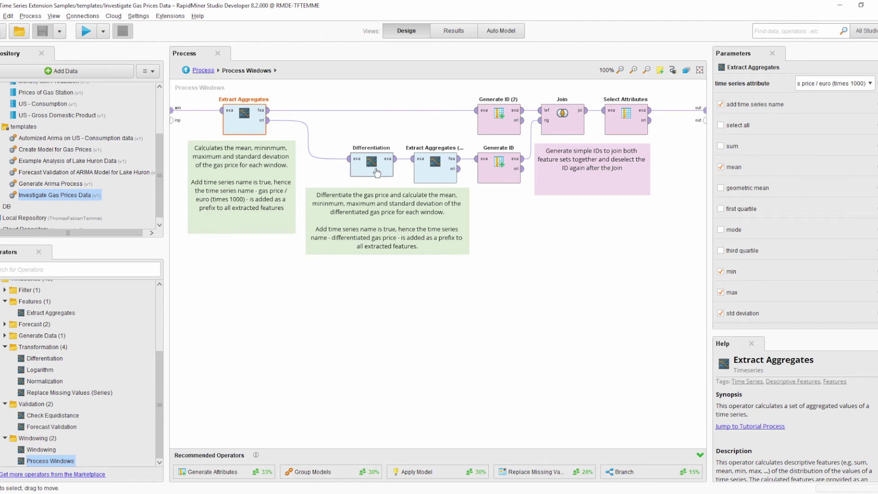
click(377, 172)
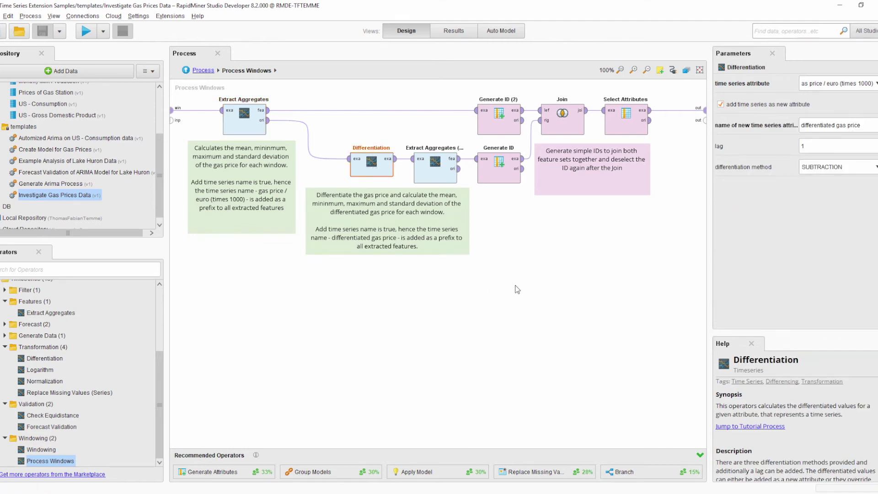
click(529, 287)
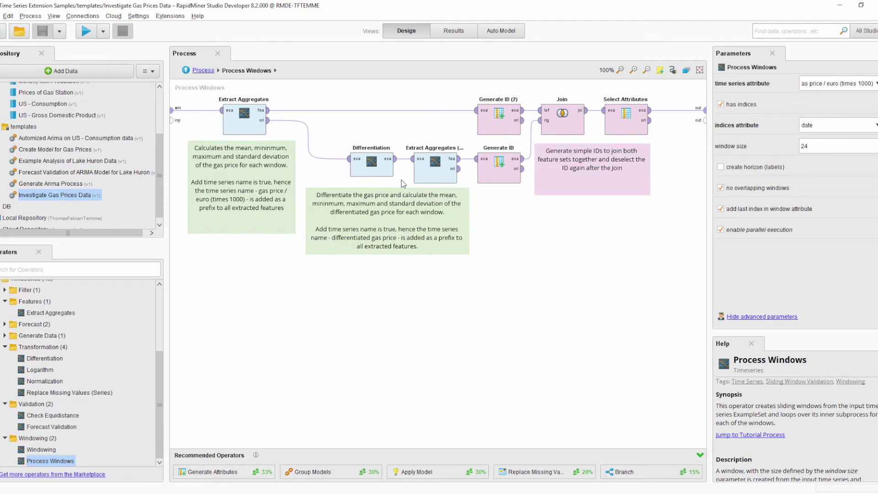
click(435, 174)
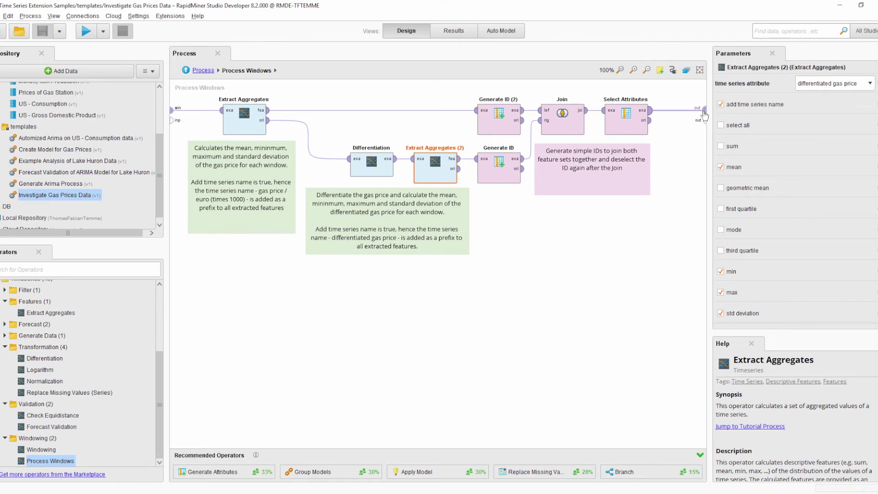
click(186, 70)
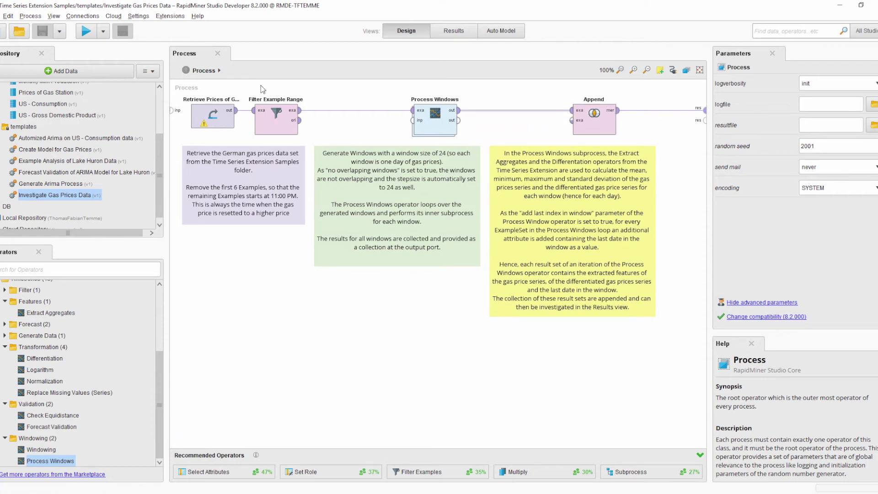
- Run the process, fit all column widths, scroll to Last date in window, then return to Design
click(85, 32)
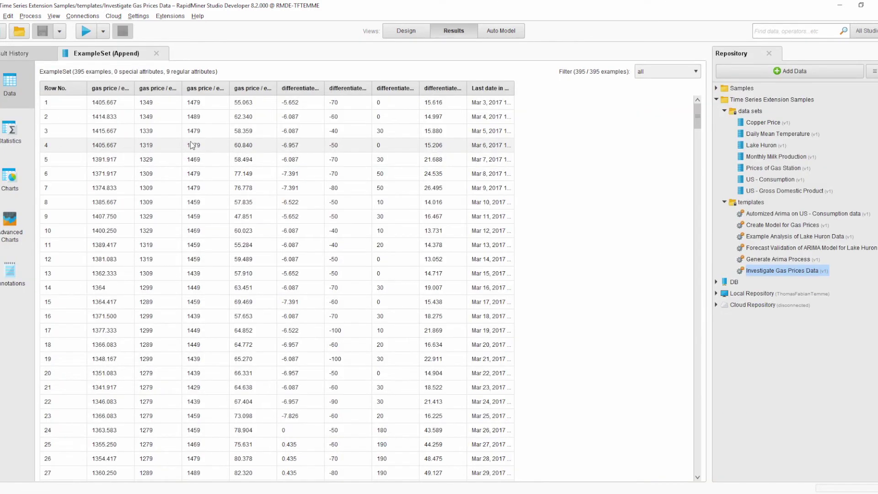
right_click(167, 112)
click(205, 157)
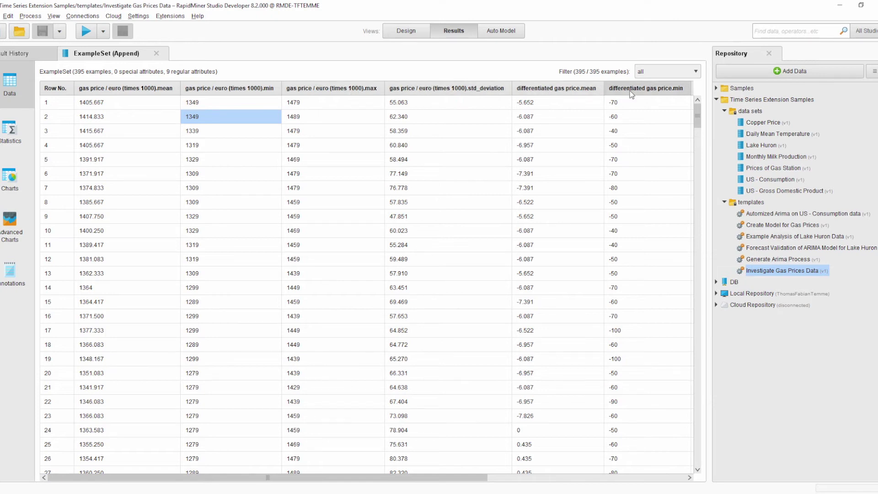
drag(268, 478, 466, 477)
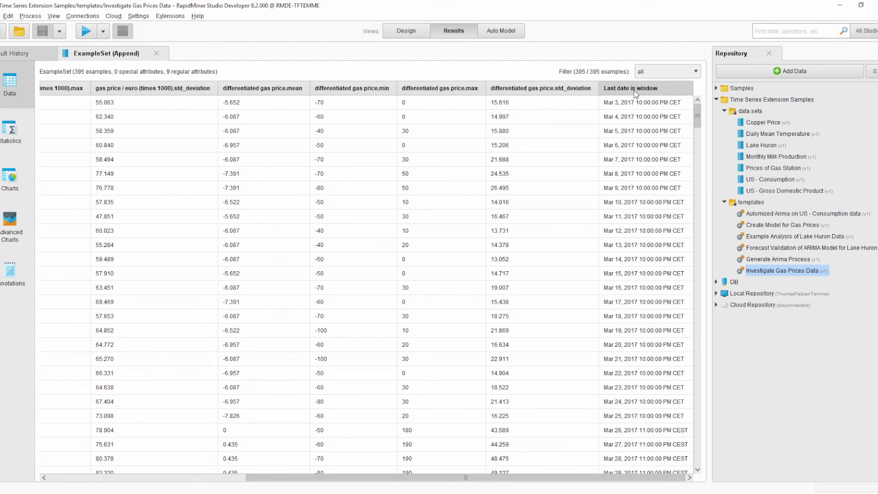
click(413, 30)
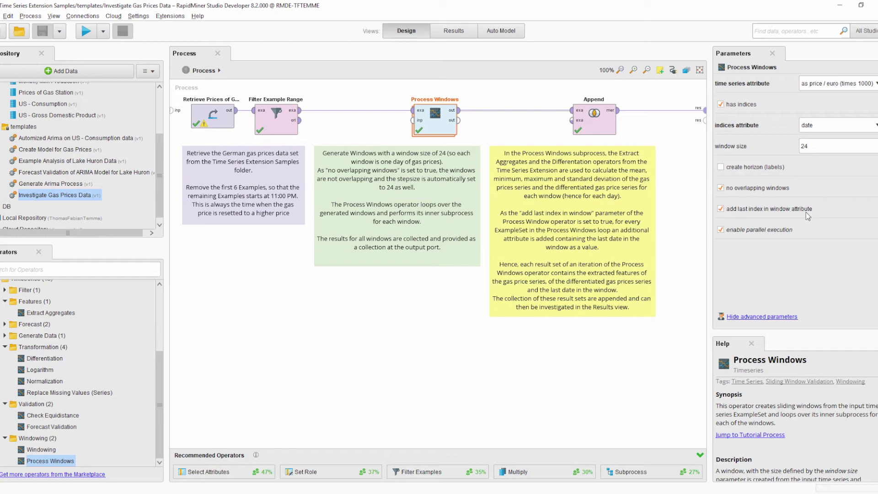
- Look inside the Process Windows subprocess, then go back to the 395-example appended results
double_click(438, 125)
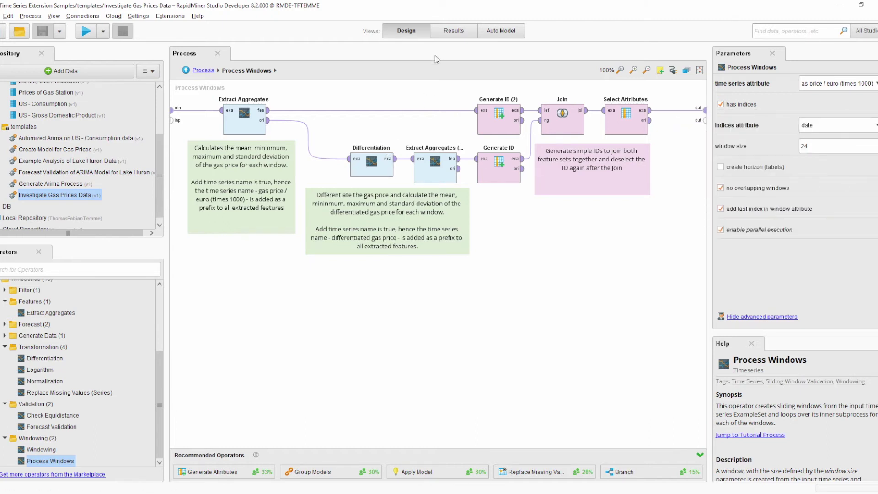
click(461, 33)
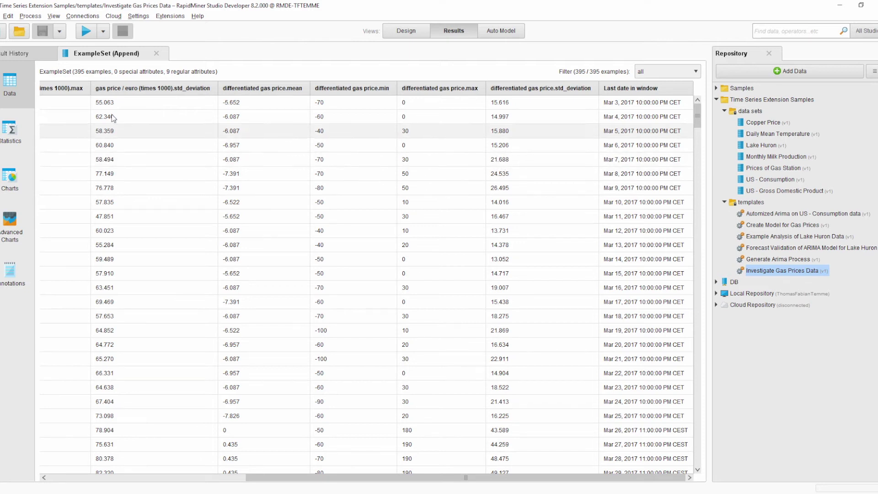
- Chart the gas price mean and differentiated mean series, then return to Design
click(10, 181)
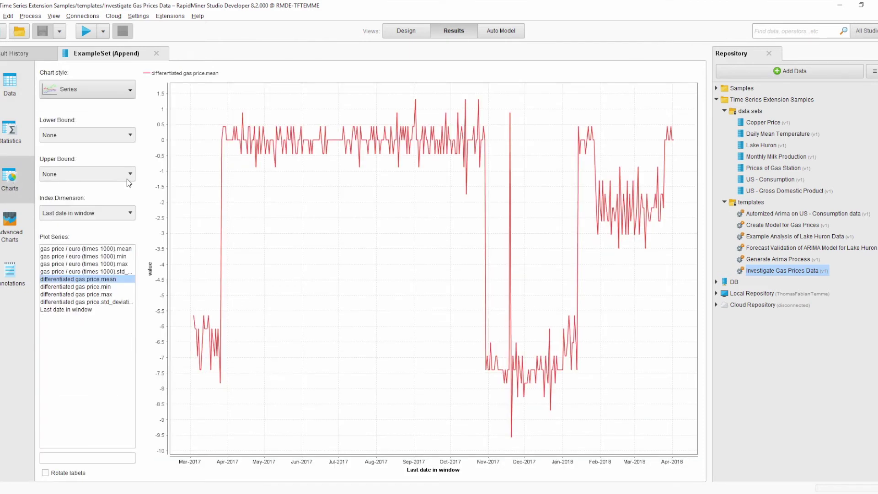
click(78, 248)
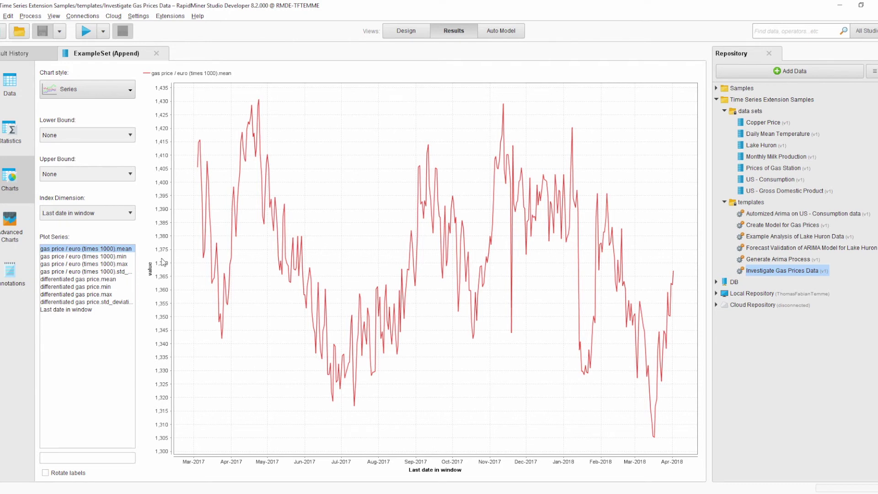
click(70, 279)
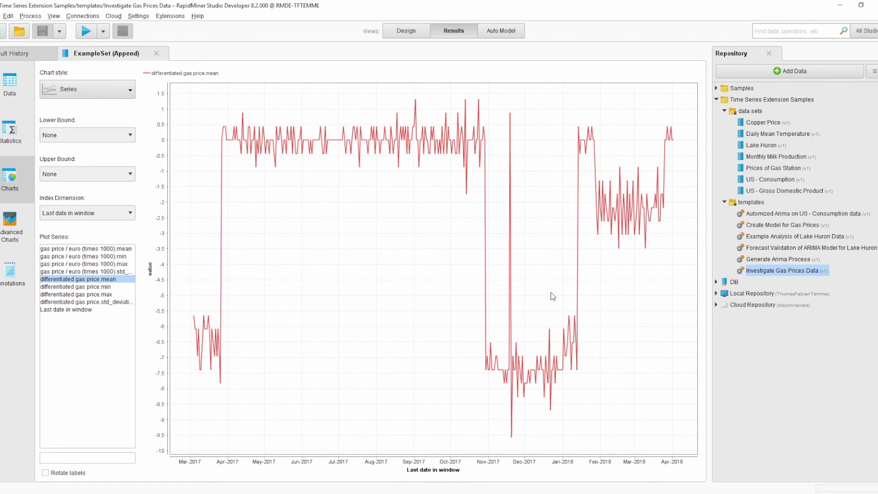
click(404, 31)
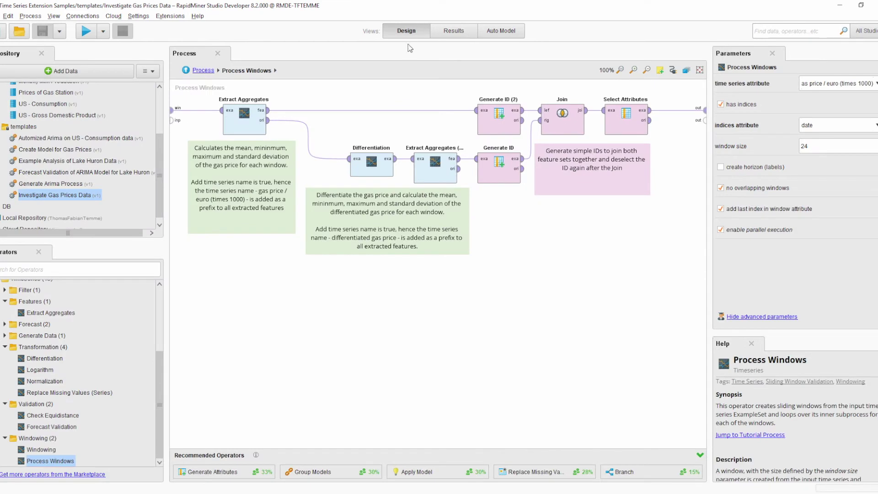
- Turn on create horizon (labels) in Process Windows, keeping width 1 and offset 0, and rerun
click(186, 70)
click(448, 128)
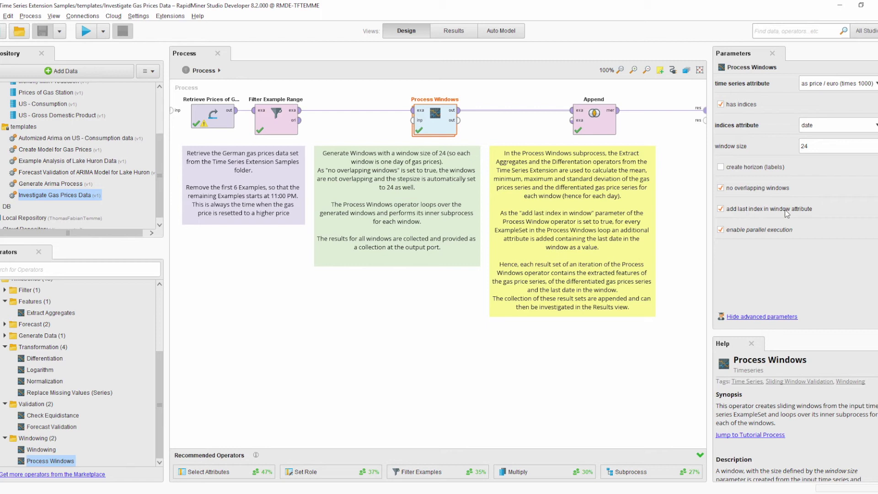
click(721, 169)
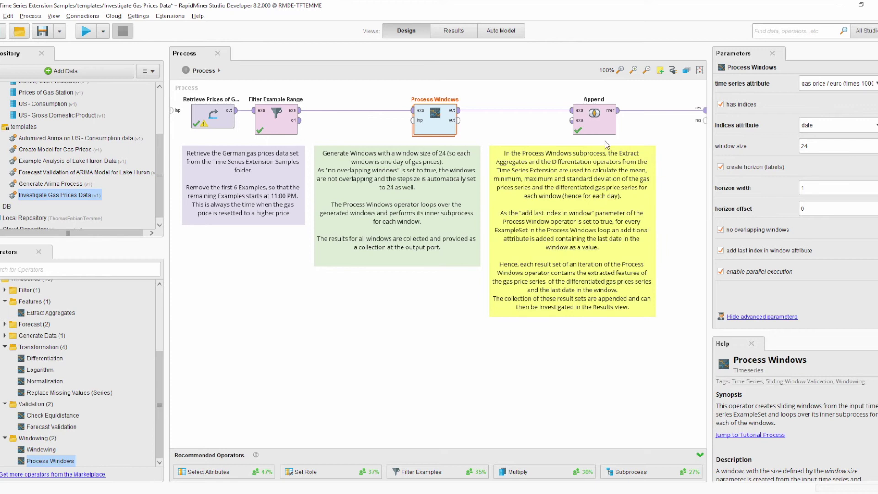
click(86, 32)
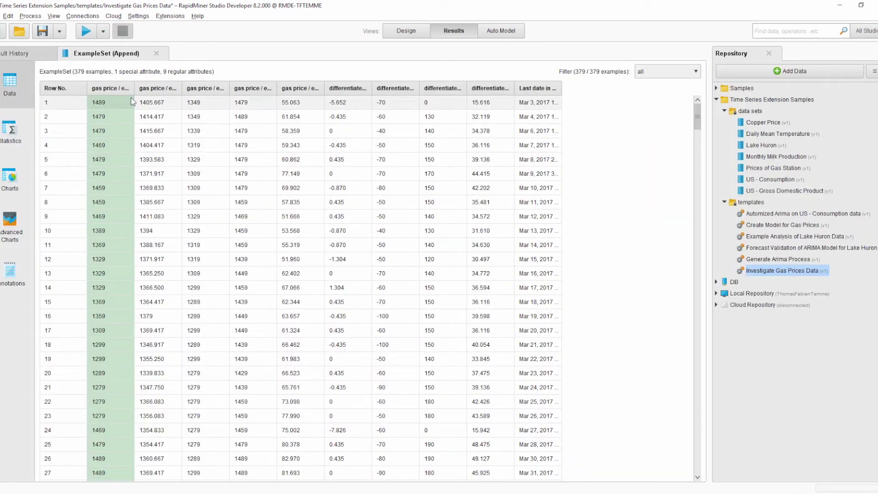
- Widen the horizon label column, check the subprocess, then fit all column widths in the results
drag(134, 88, 295, 101)
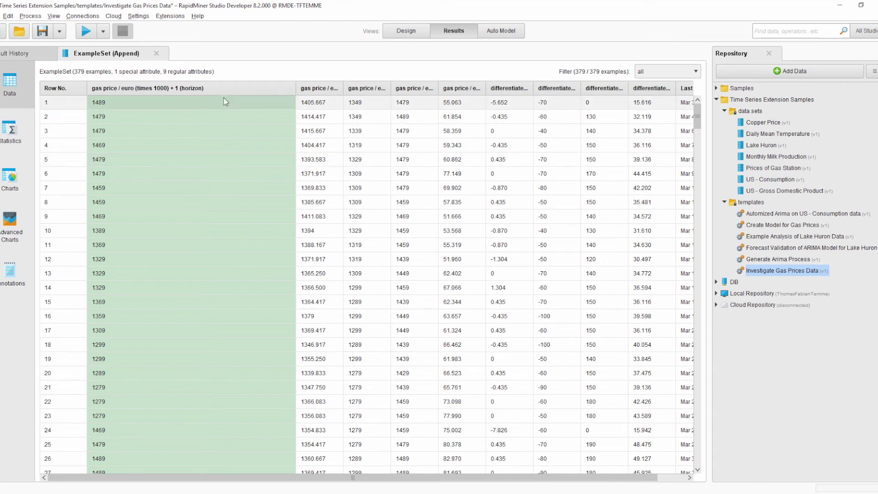
click(403, 30)
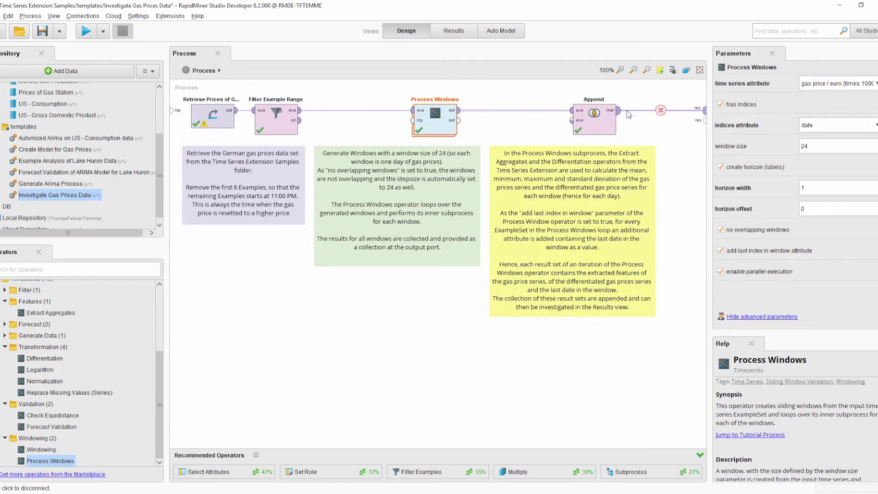
double_click(441, 118)
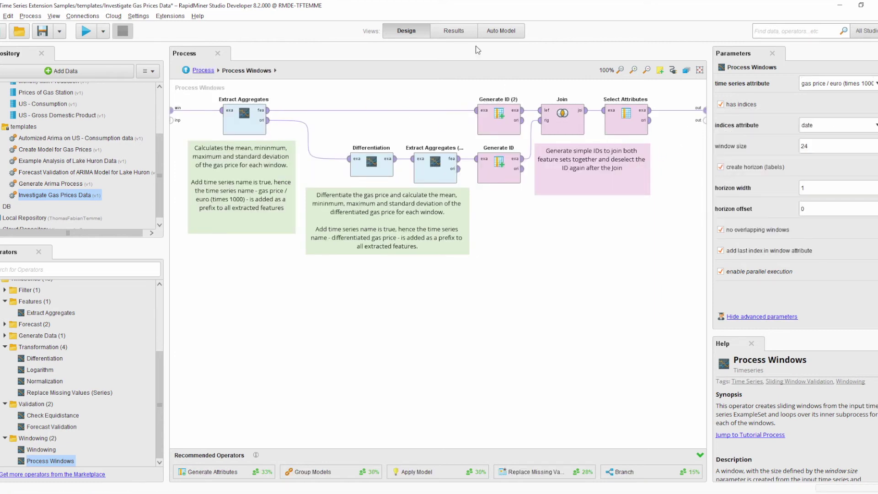
click(443, 33)
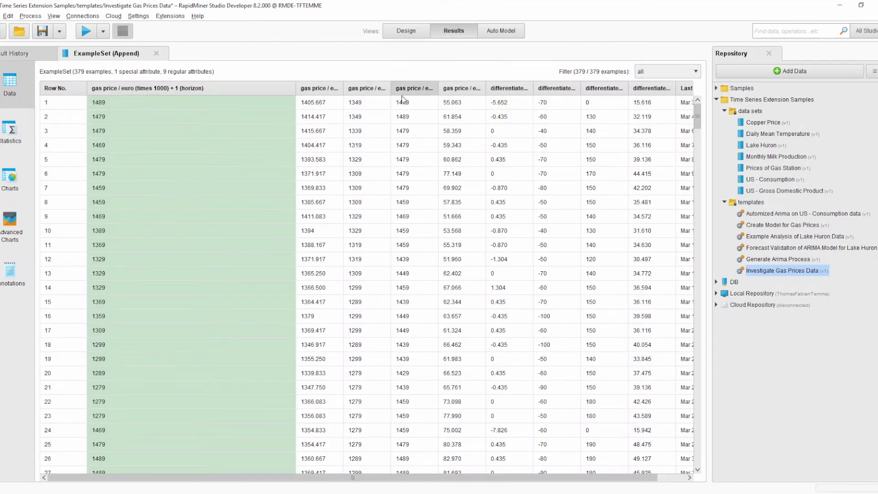
right_click(375, 99)
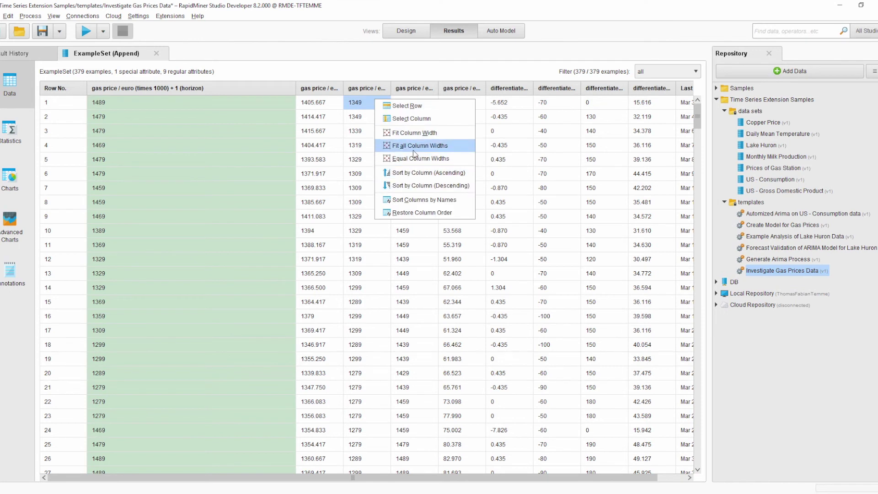
click(412, 146)
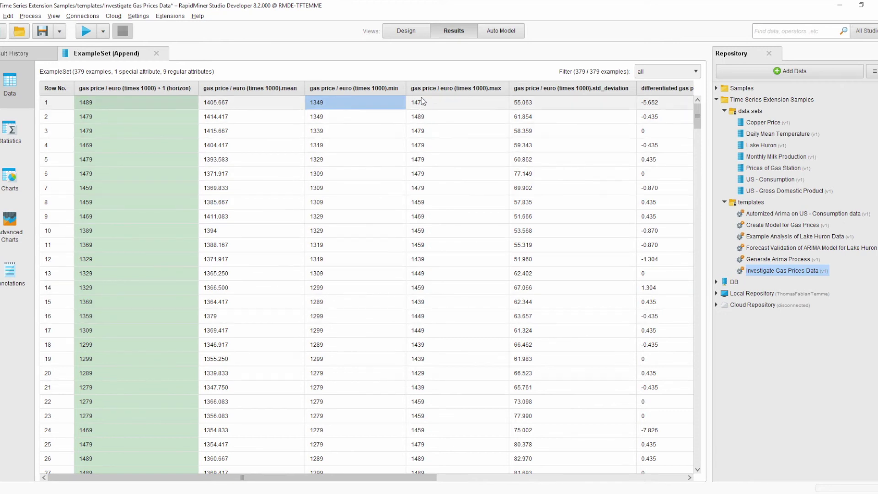
- Return to the top-level gas prices process and open the Lake Huron ARIMA forecast validation template
click(406, 31)
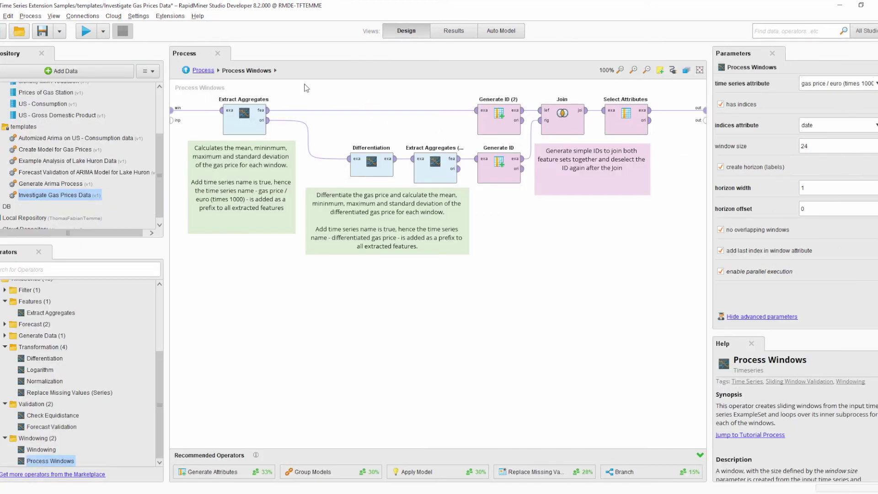
click(201, 71)
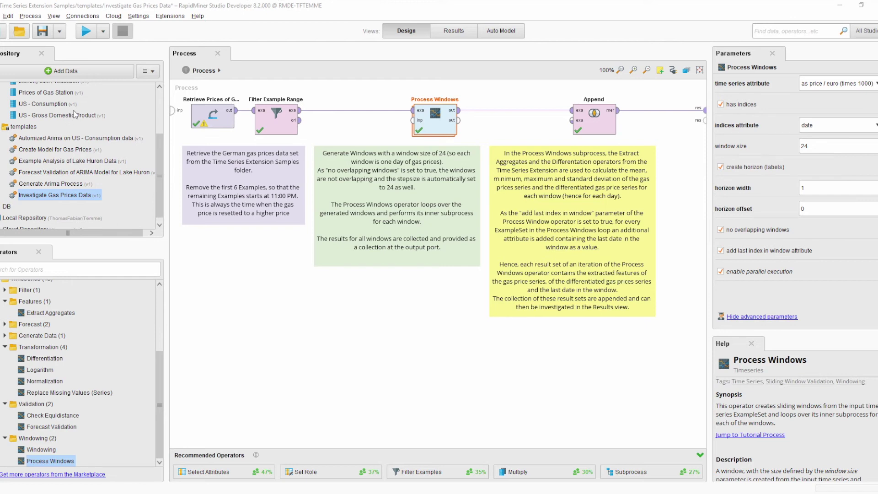
click(47, 174)
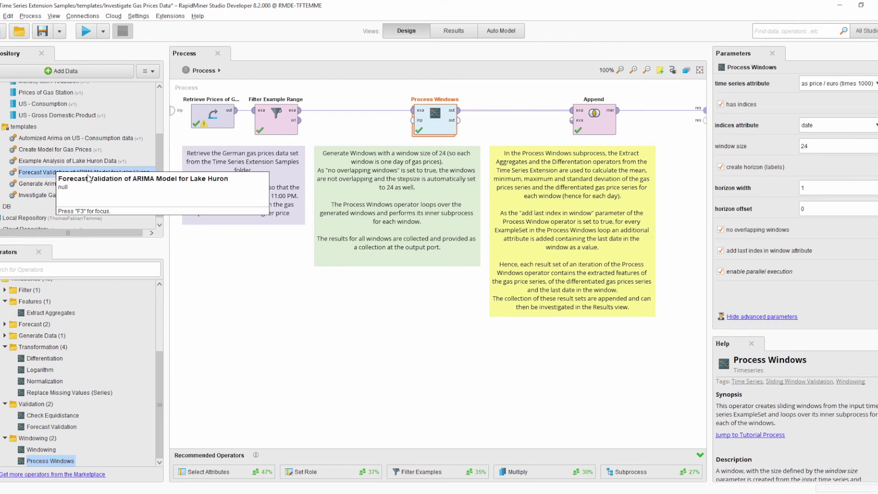
double_click(117, 171)
- Discard the gas prices changes, then inspect Retrieve Lake Huron and Forecast Validation (window 20, step 5, horizon 5)
click(497, 271)
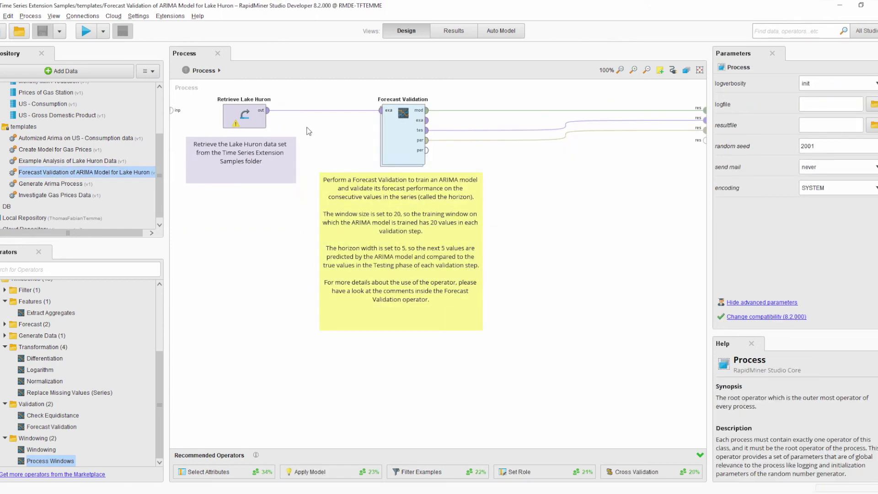
click(407, 142)
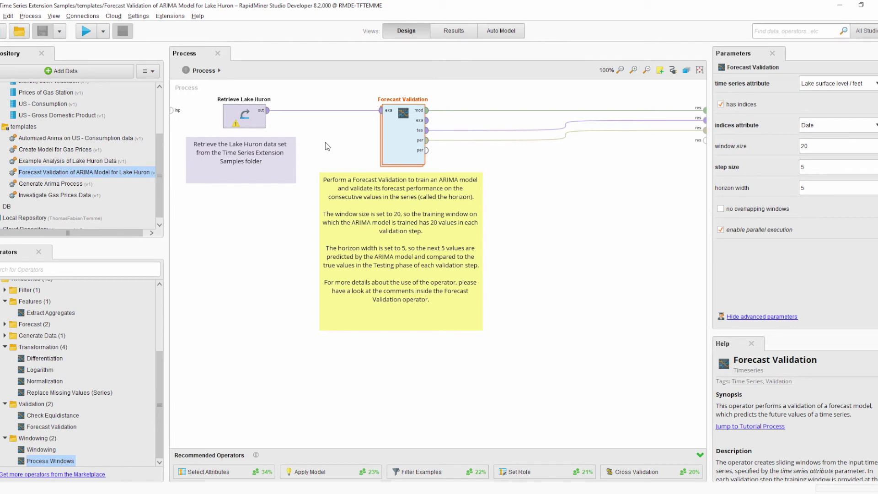
click(263, 127)
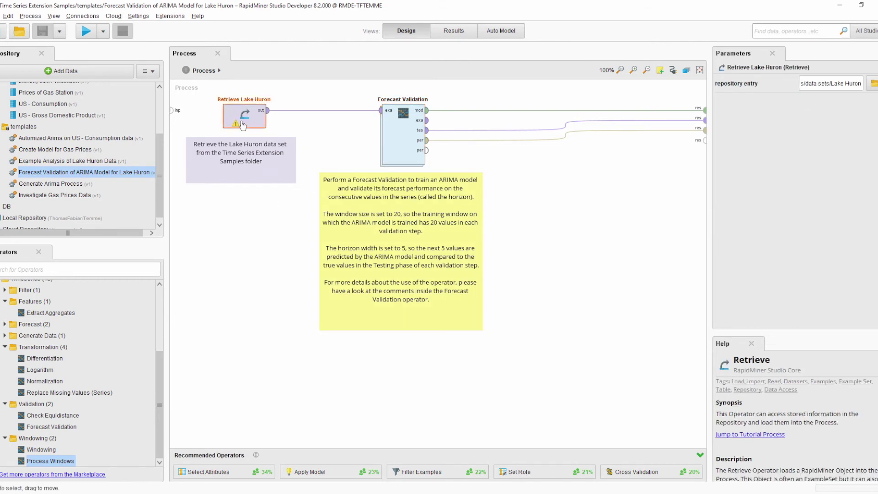
click(405, 139)
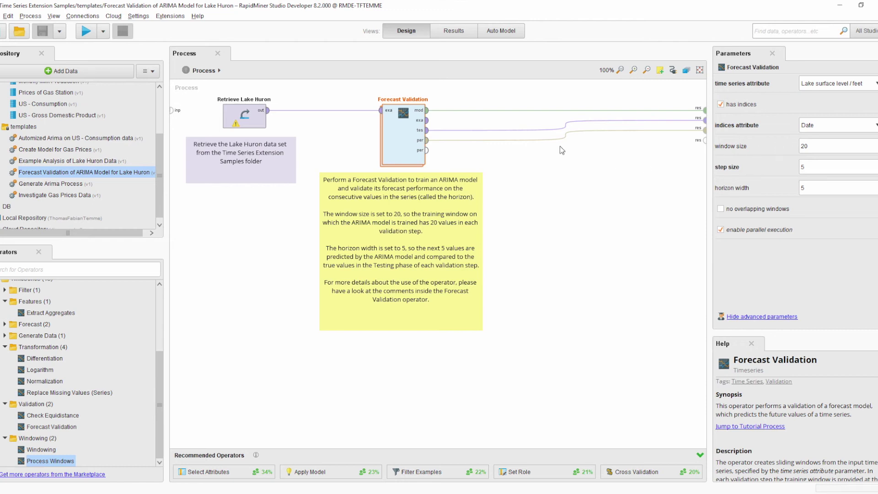
- Run the Lake Huron validation, fit column widths and widen Date, then view the Forecast Validation subprocess
double_click(408, 134)
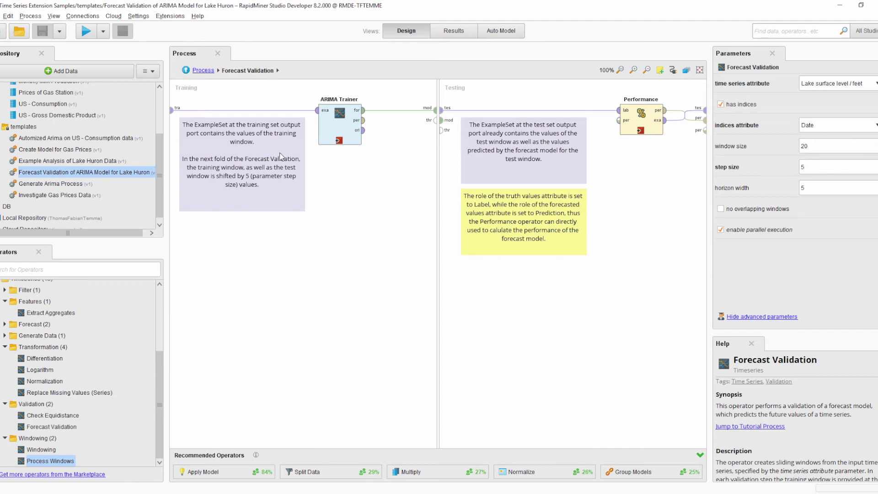
mouse_move(176, 119)
click(86, 30)
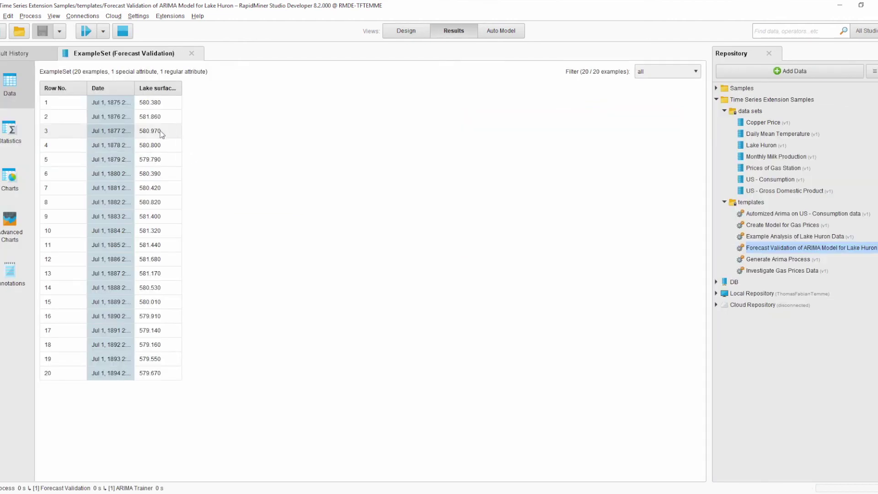
right_click(128, 100)
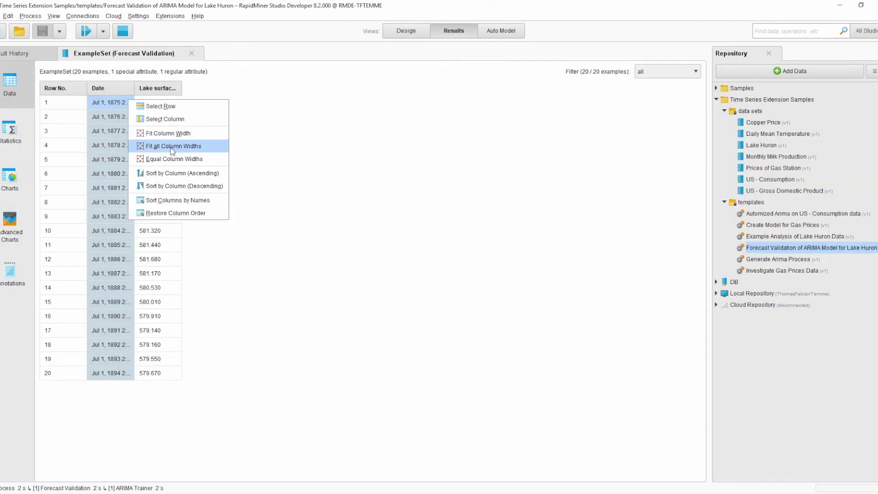
click(171, 147)
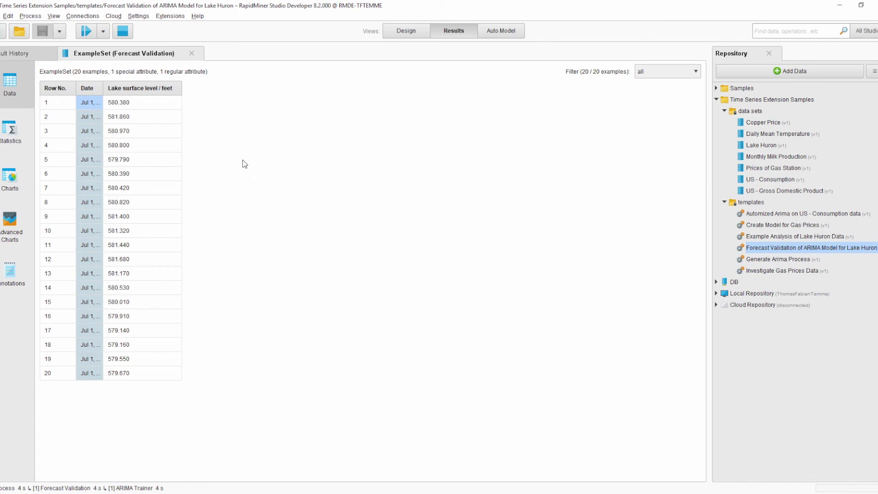
drag(104, 88, 180, 88)
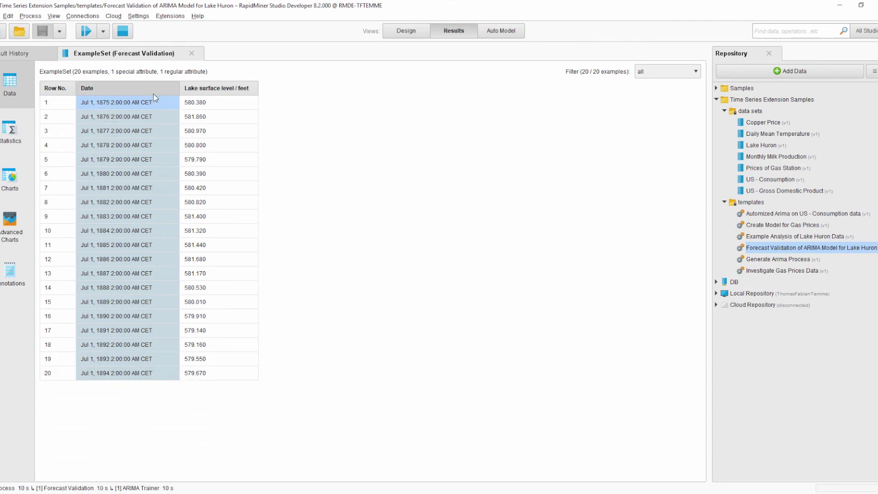
click(406, 31)
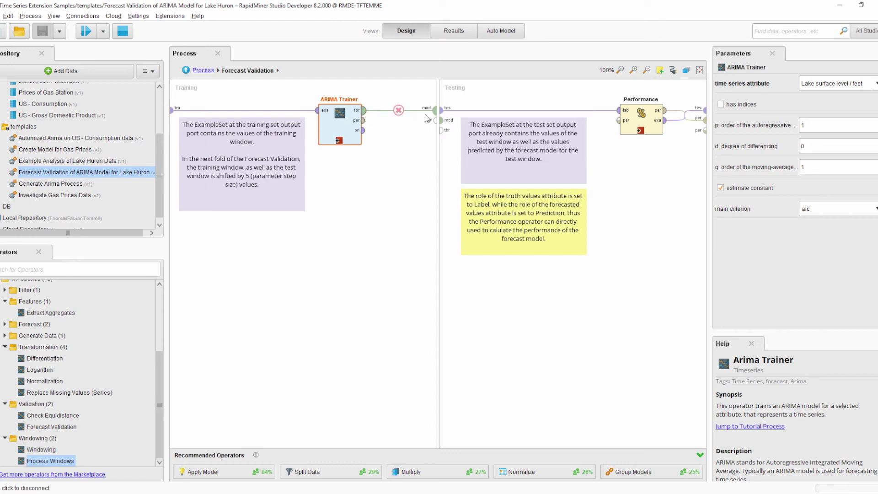
- Display the Forecast Validation parameters: Date indices, window size 20, step size 5, horizon width 5
mouse_move(435, 117)
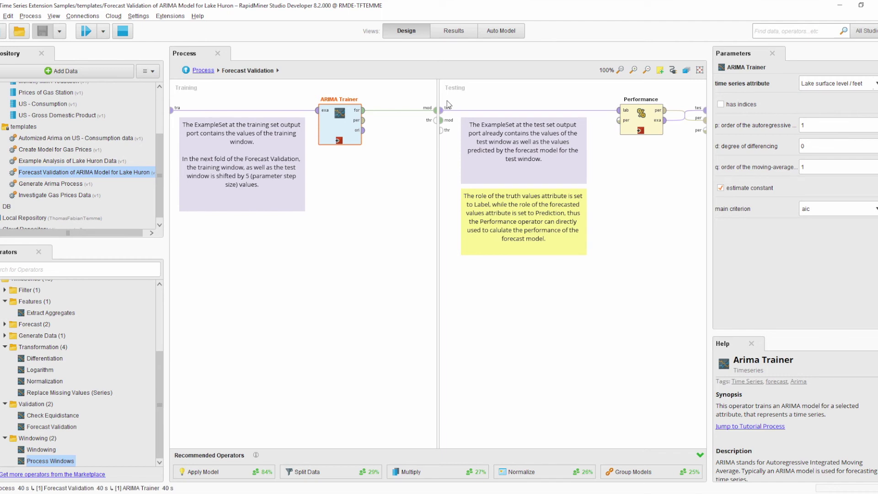
click(342, 242)
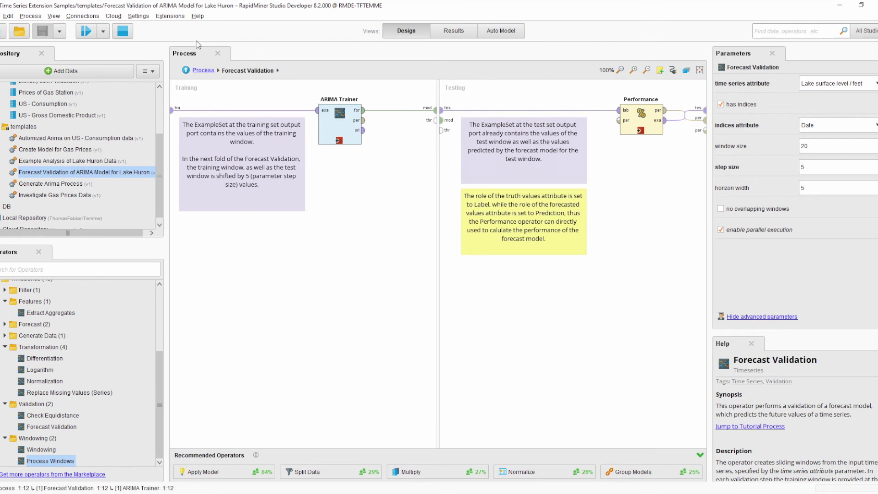
- Run the validation, then review the five forecasts (average 580.096 vs actual 578.844) and their statistics
click(87, 31)
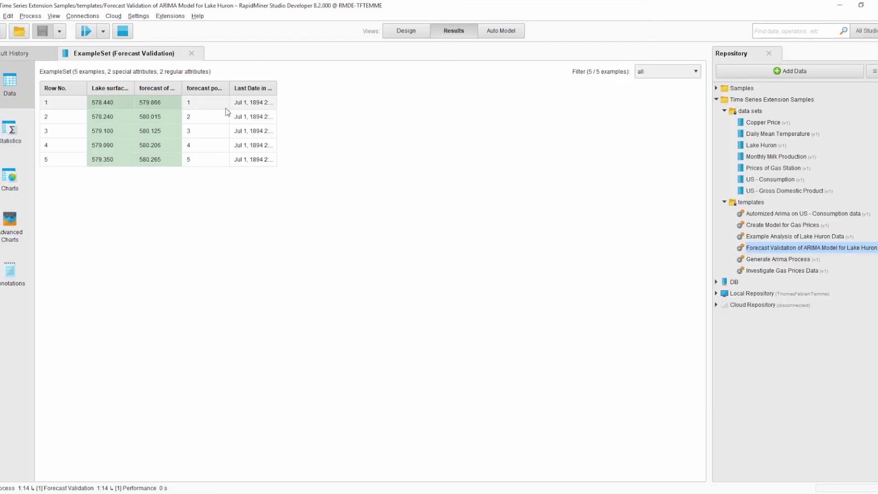
right_click(150, 104)
click(195, 153)
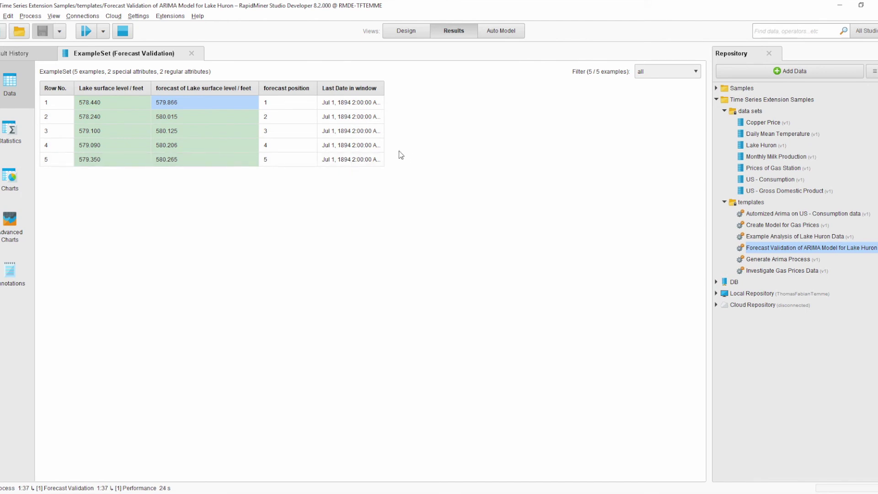
click(10, 133)
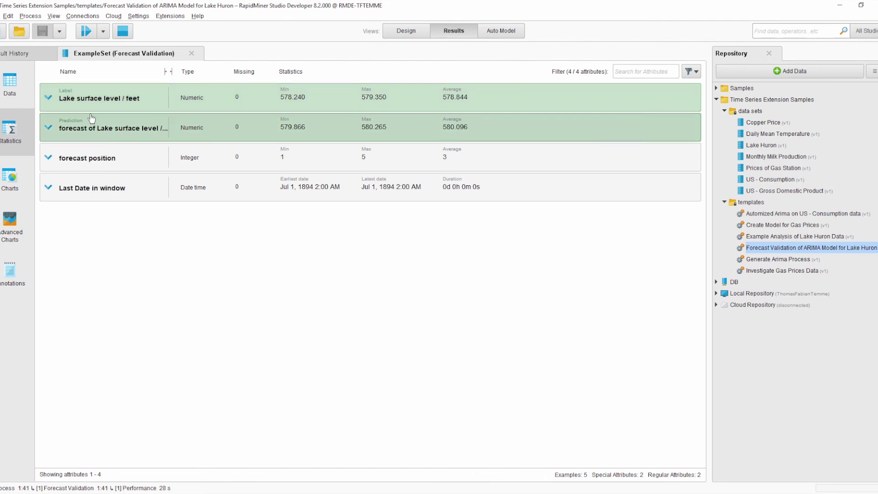
click(406, 31)
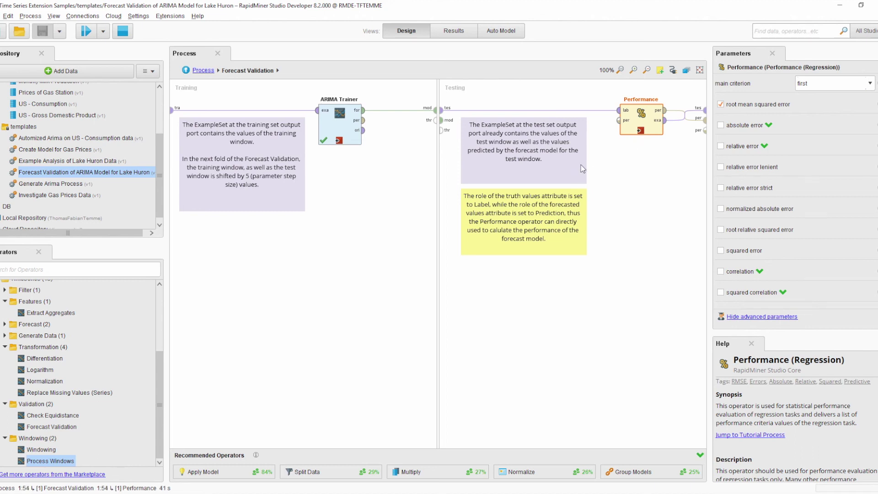
- Review the Performance criteria and ARIMA Trainer orders, then rerun, giving RMSE 1.170 +/- 0.556
mouse_move(357, 121)
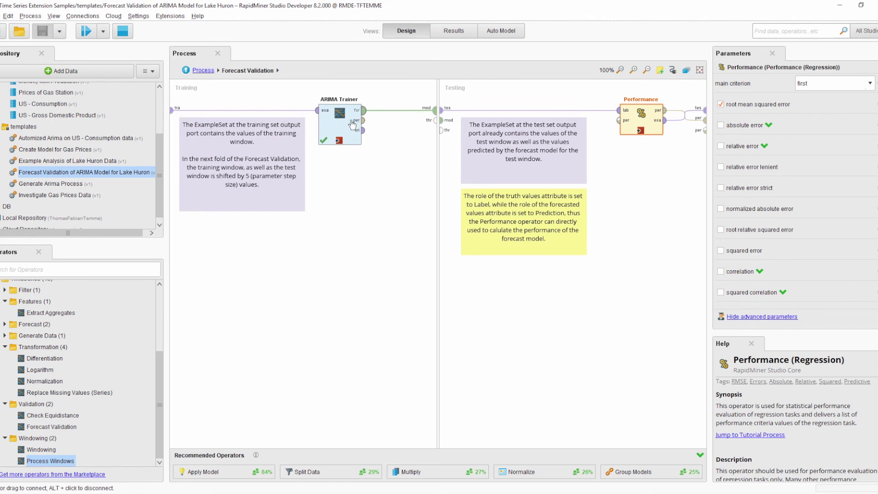
click(574, 309)
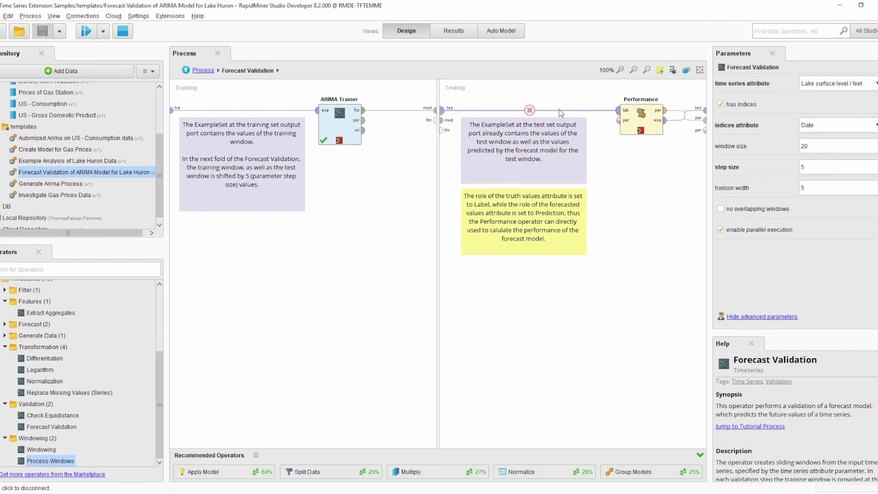
click(643, 118)
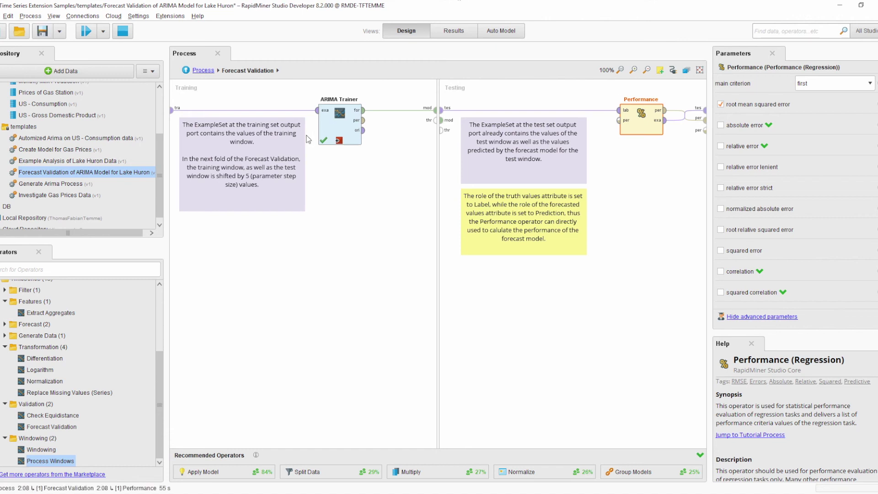
click(339, 128)
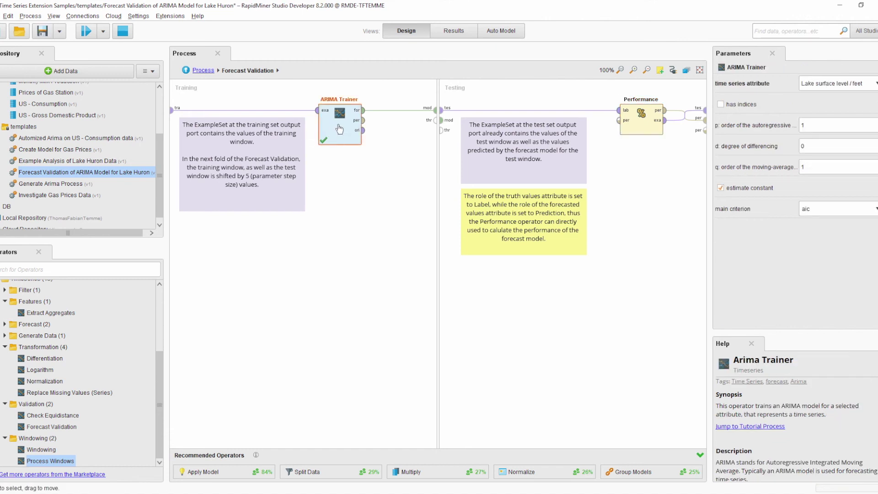
click(87, 31)
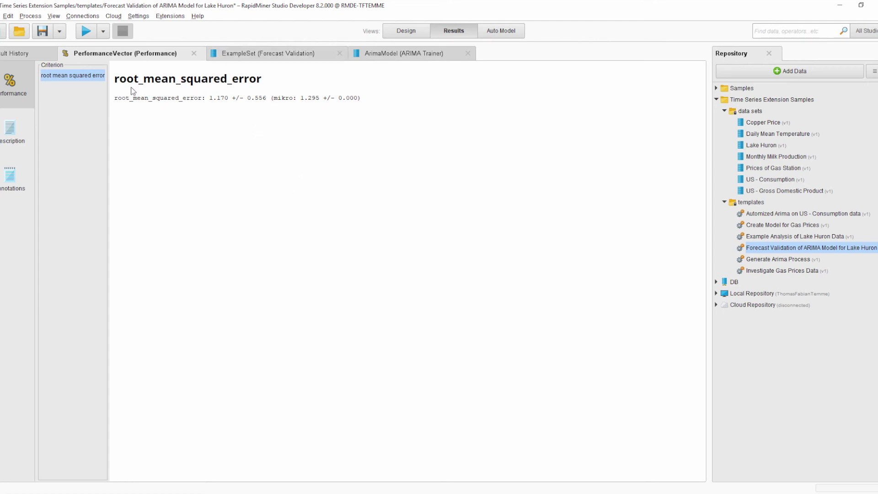
- Review the 75-row forecast ExampleSet and the ARIMA(1,0,1) model, then go back to Design
click(289, 56)
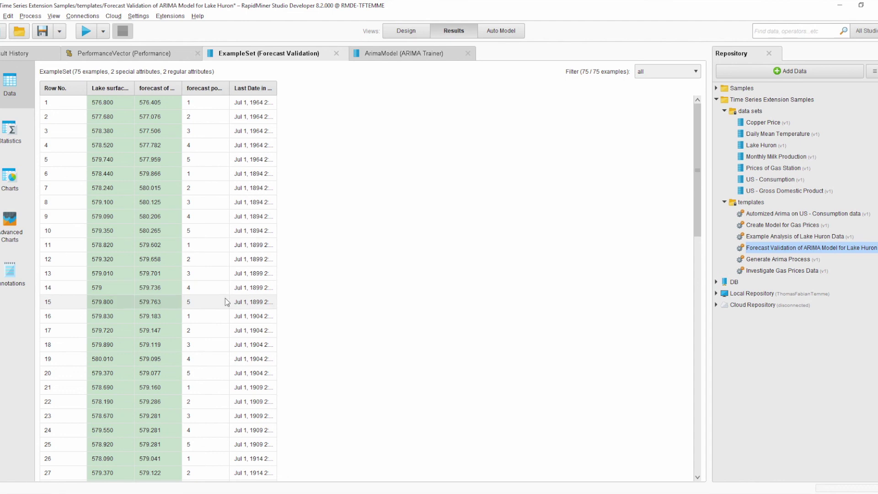
click(397, 55)
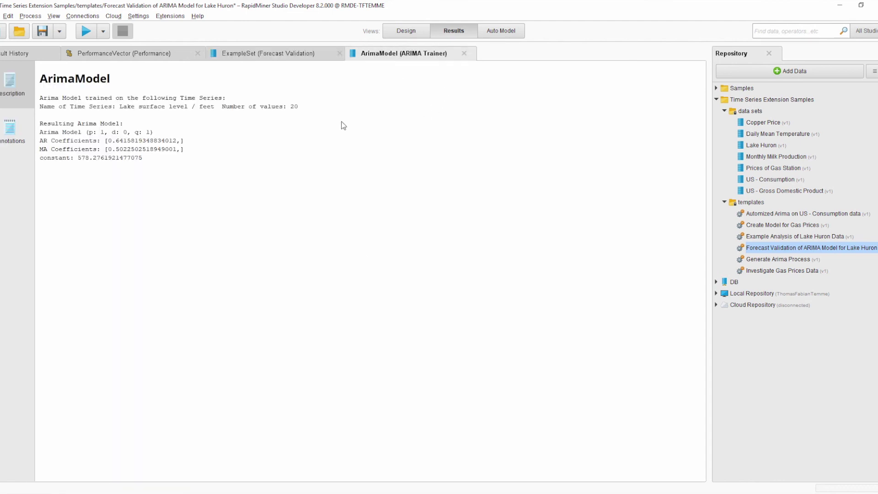
click(413, 35)
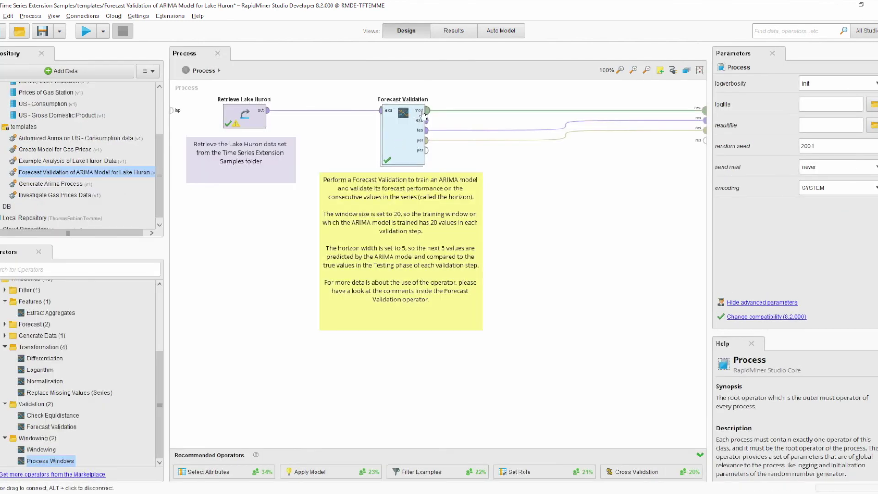
mouse_move(429, 114)
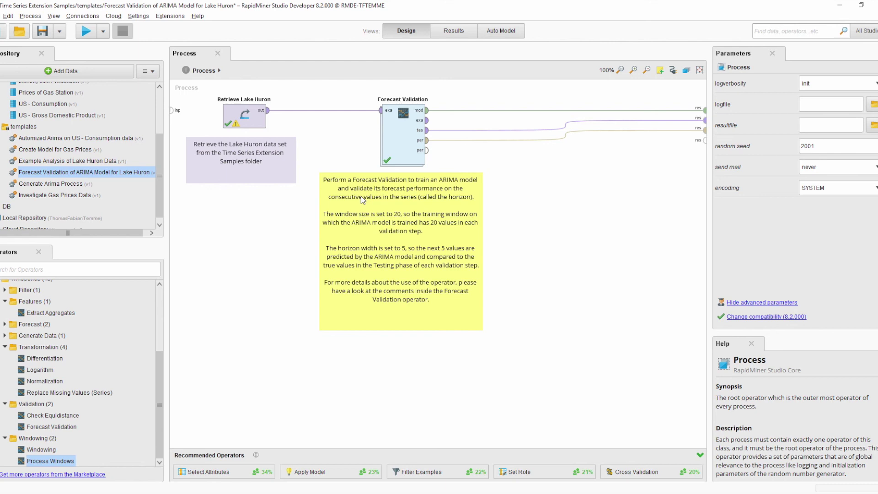
drag(46, 461, 43, 393)
- Open the Replace Missing Values (Series) tutorial process from its help page without saving changes
click(43, 393)
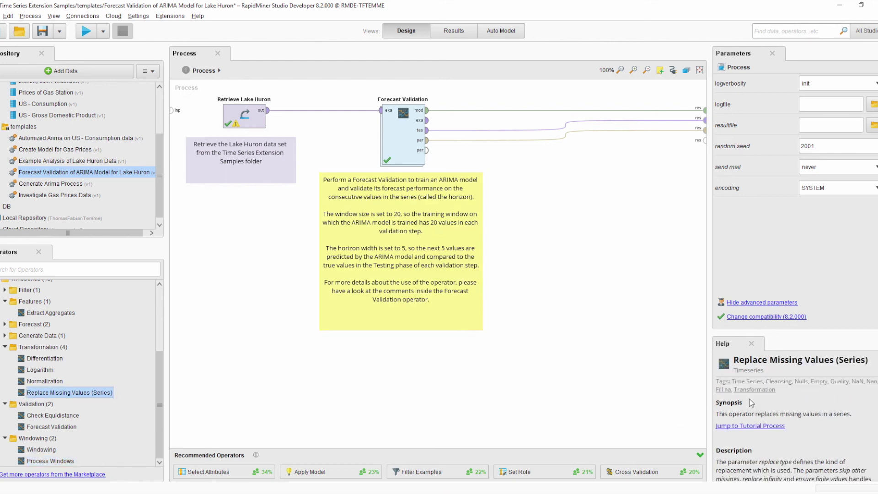
click(761, 430)
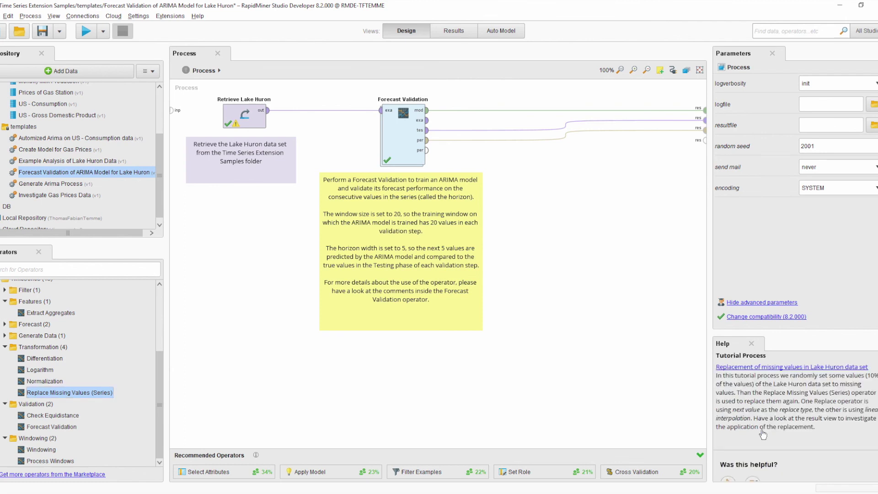
click(793, 367)
click(502, 269)
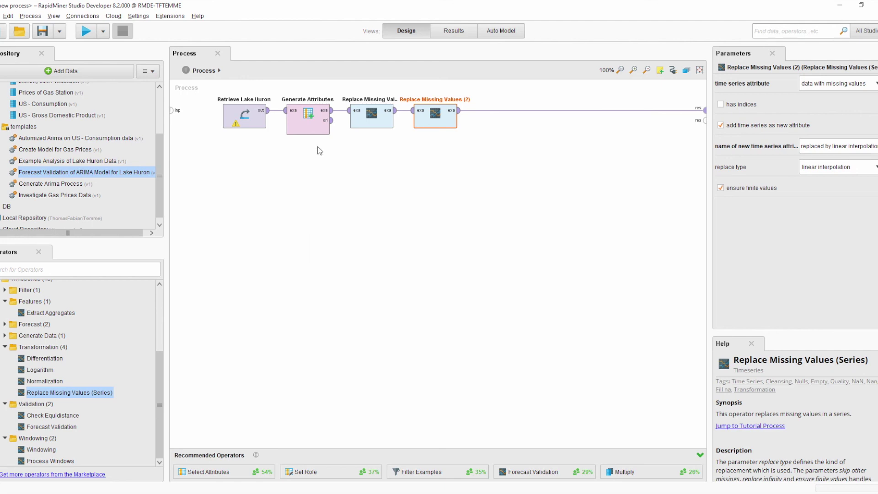
- Inspect the Replace Missing Values, Retrieve Lake Huron and Generate Attributes operator settings
click(340, 112)
click(372, 116)
click(859, 172)
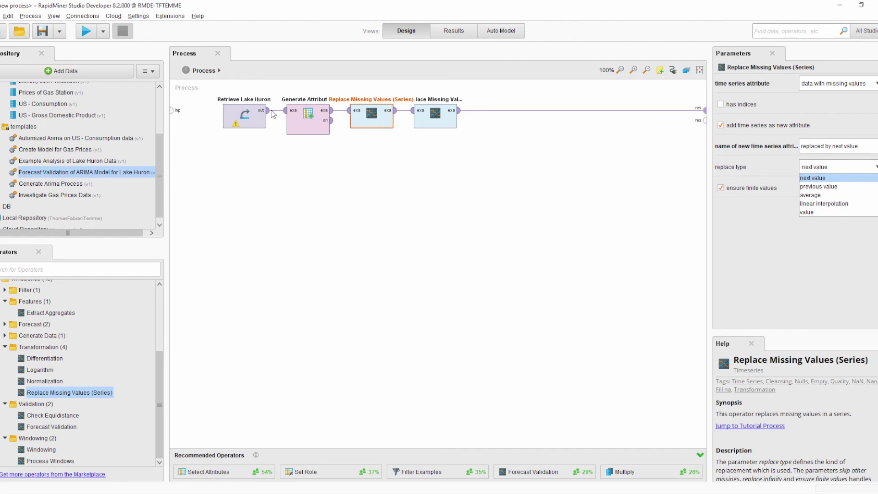
click(238, 117)
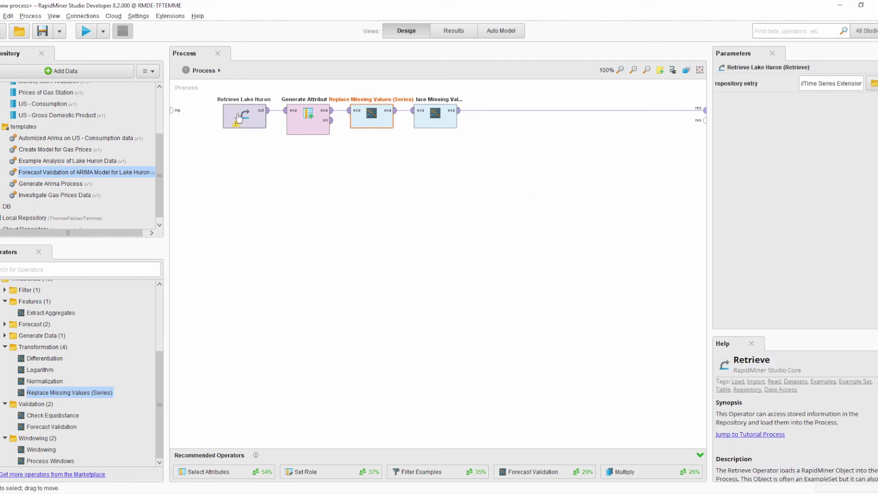
click(319, 127)
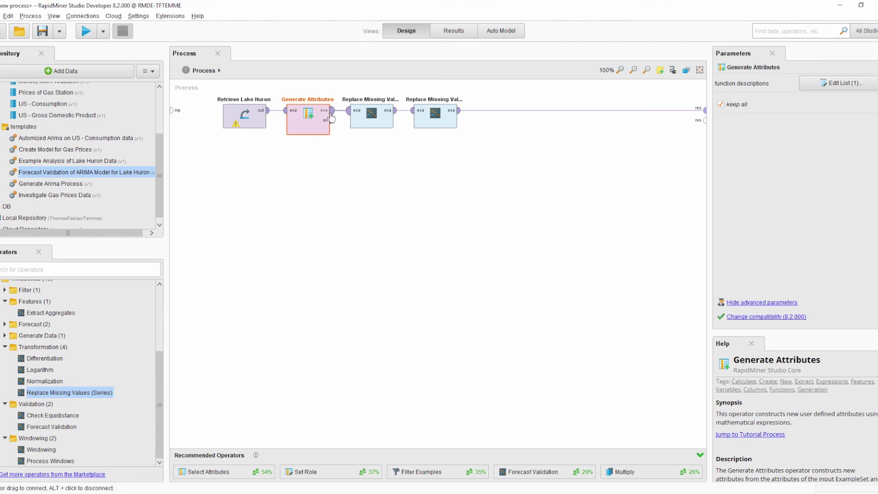
- Run the tutorial to its breakpoint and examine the missing ? values in rows 4 and 11
mouse_move(331, 118)
click(86, 30)
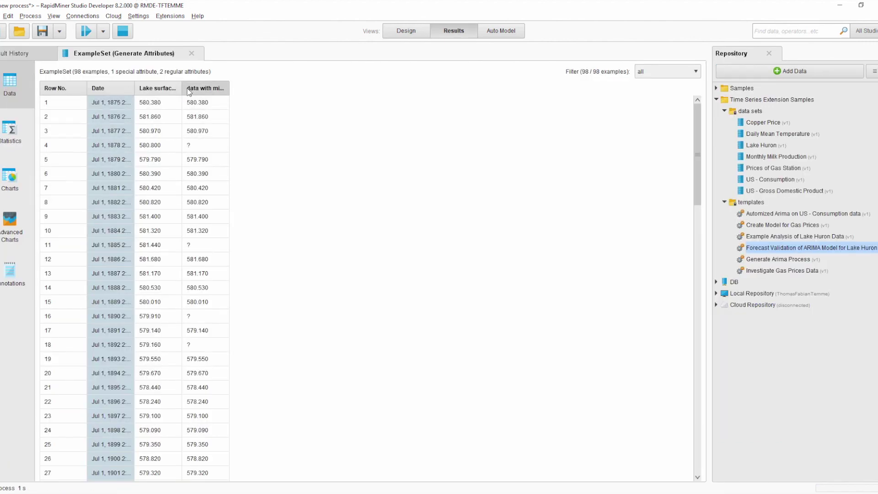
right_click(184, 99)
click(229, 146)
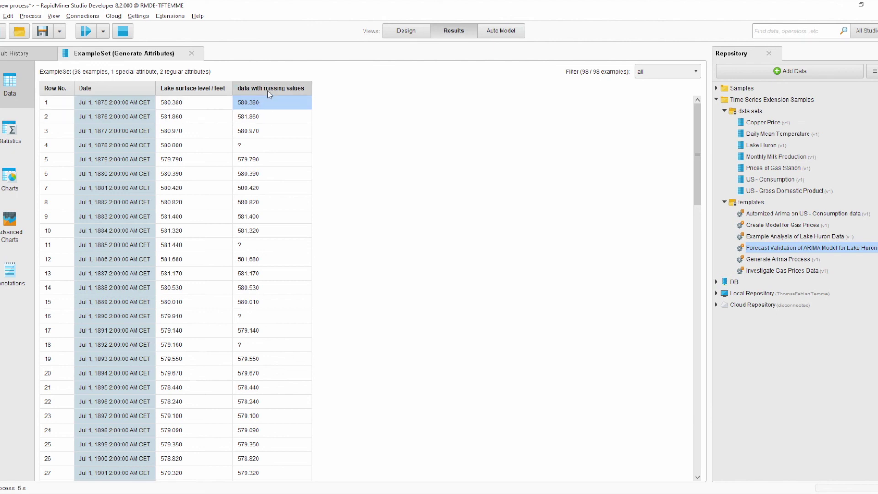
click(223, 145)
click(256, 145)
click(265, 245)
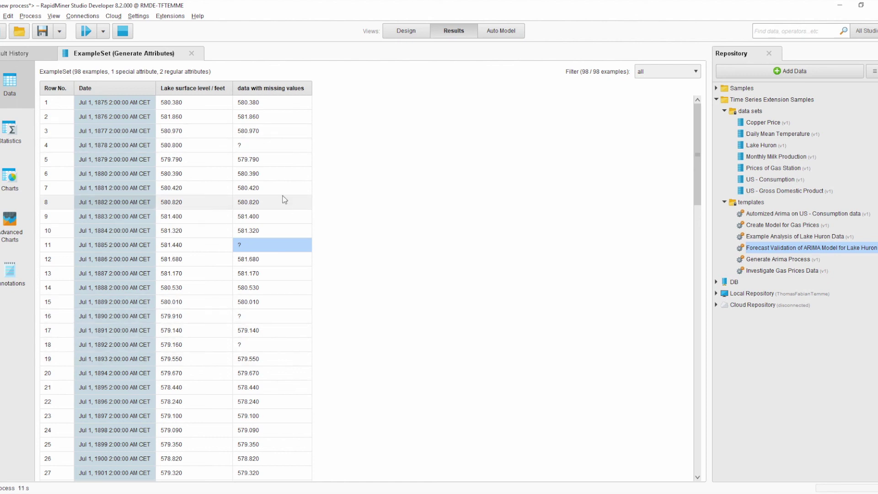
- Resume the run and compare next-value and linear-interpolation replacements around row 4 across 98 examples
key(F11)
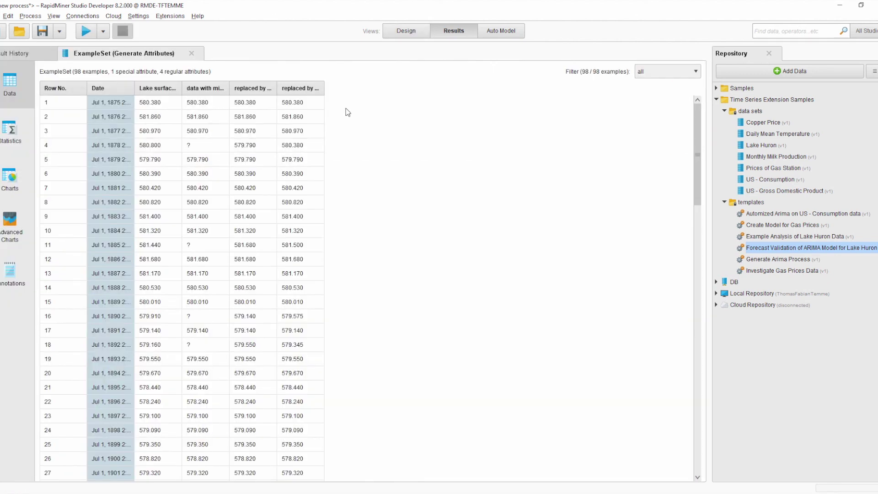
right_click(276, 104)
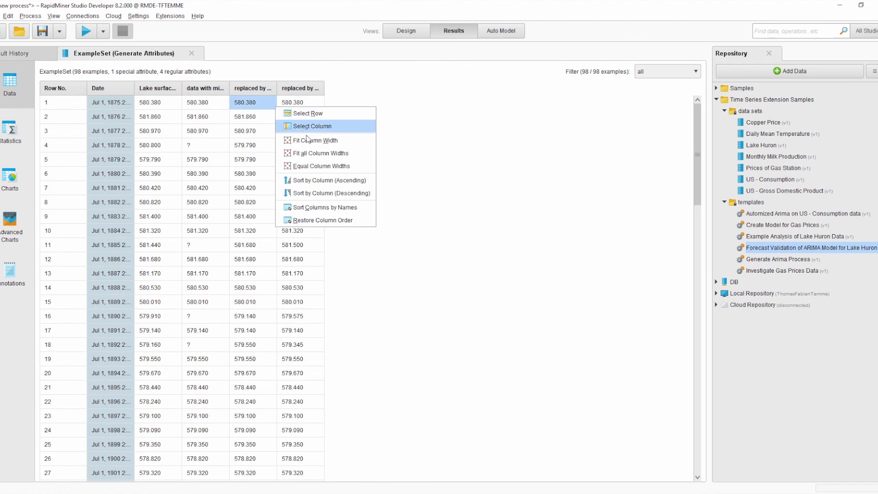
click(302, 153)
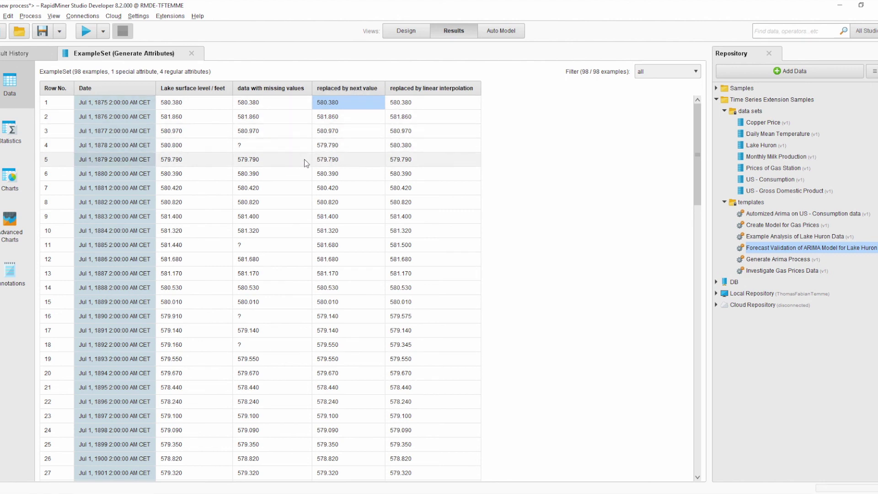
click(286, 159)
click(320, 146)
click(298, 147)
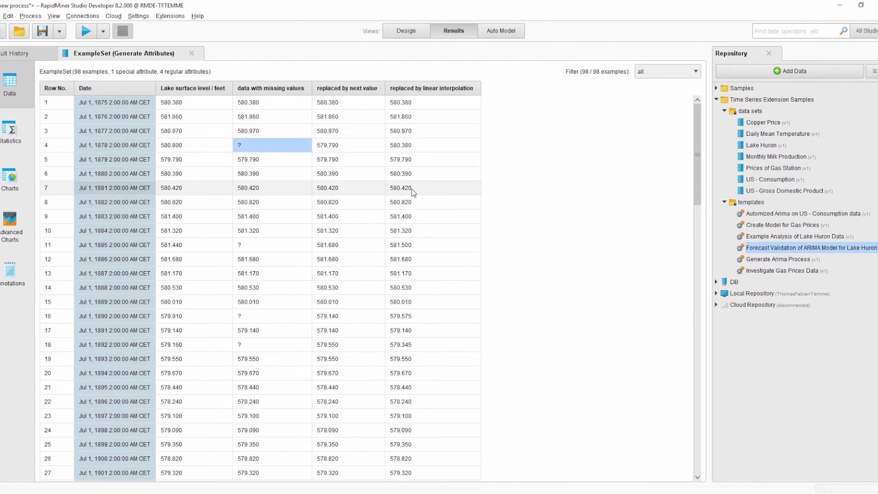
click(415, 133)
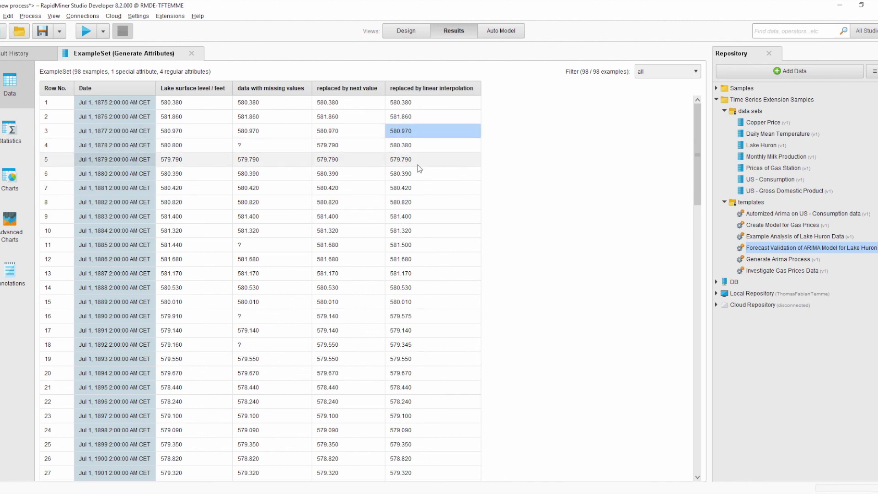
click(421, 161)
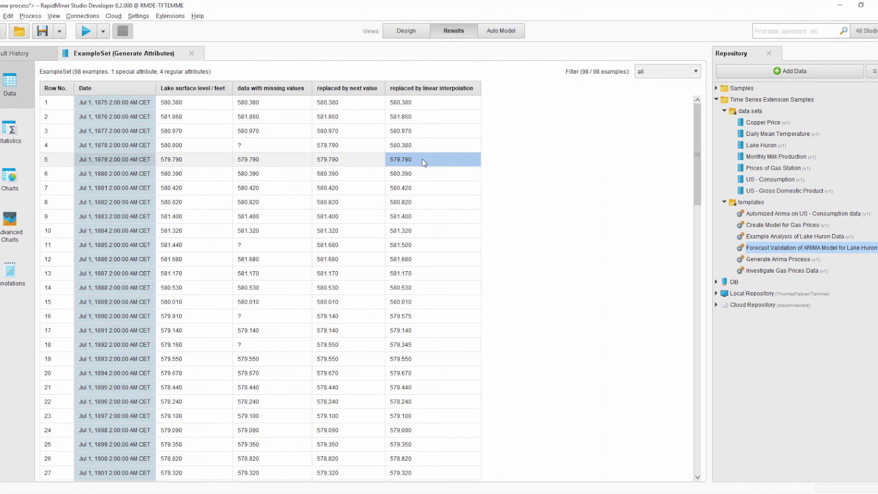
click(397, 33)
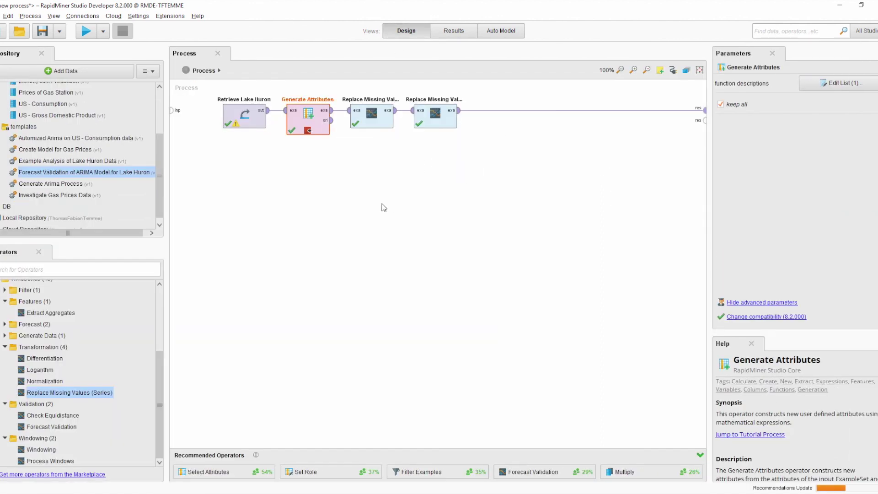